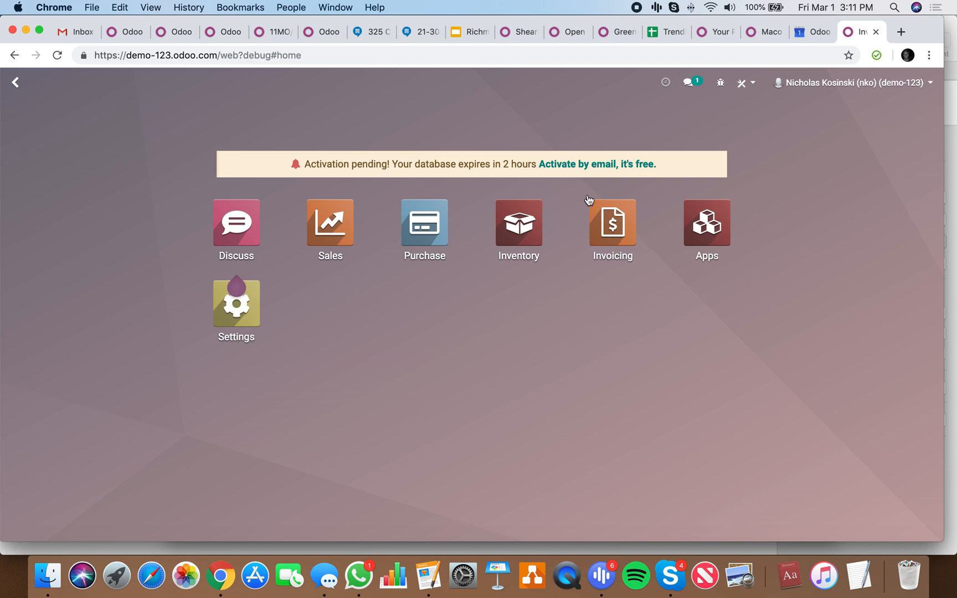
Find the Consignment option in the Inventory settings by searching for "consi" and check whether it is enabled.
left_click(521, 240)
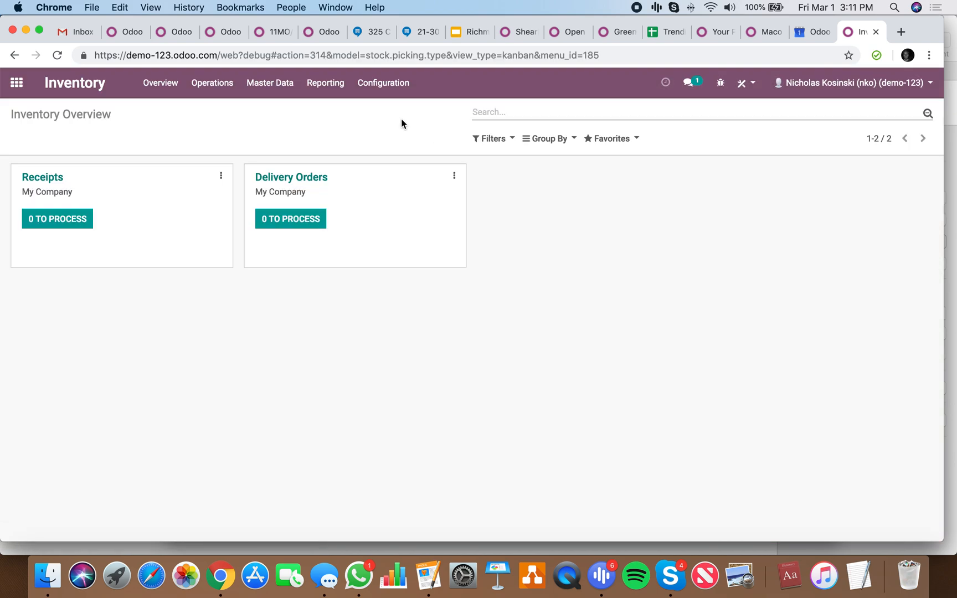
left_click(401, 92)
left_click(405, 113)
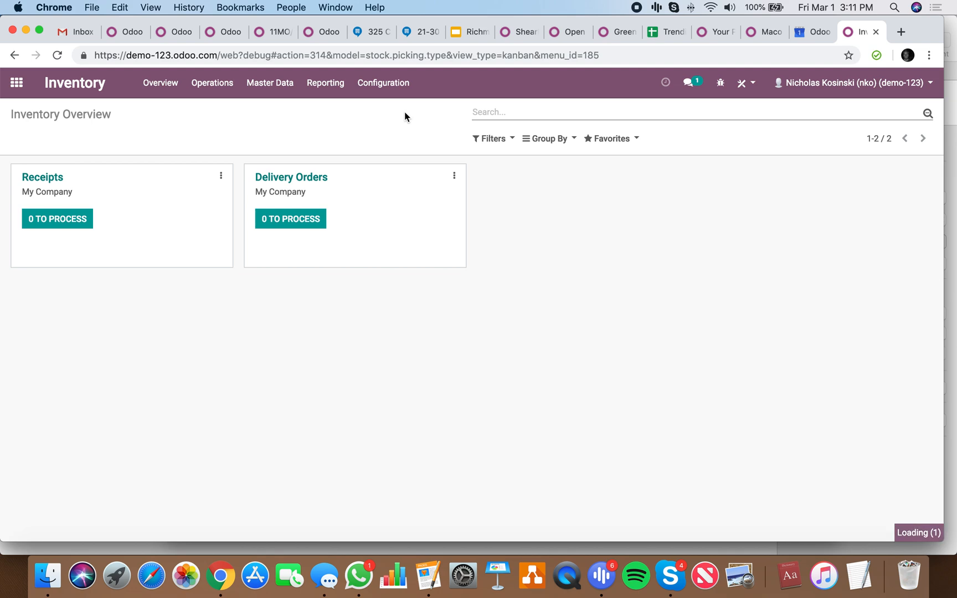
type("consi")
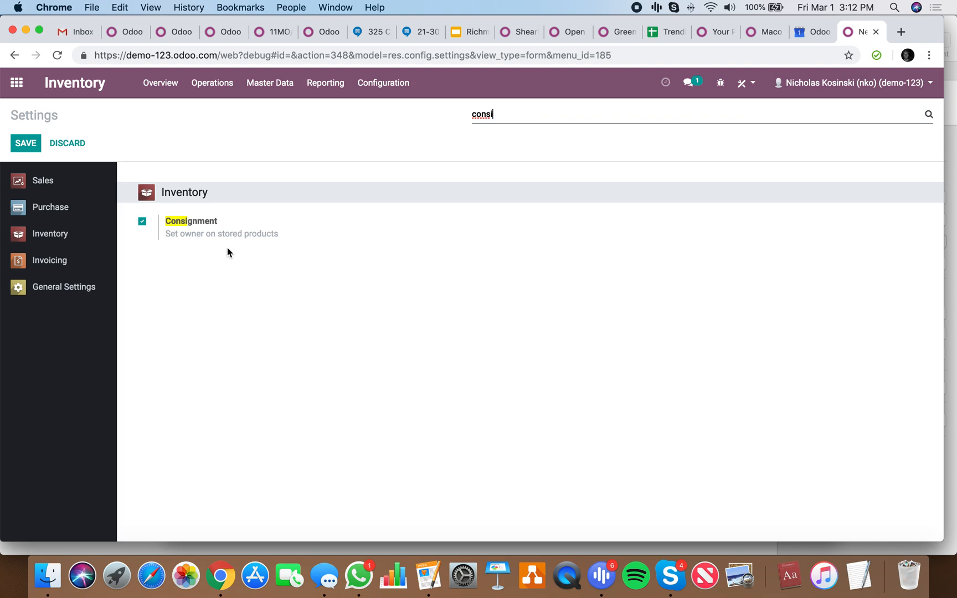
Review the second listed receipt, examining Test Product's stock move and the owner in its detailed operations, and leave without changes.
left_click(165, 88)
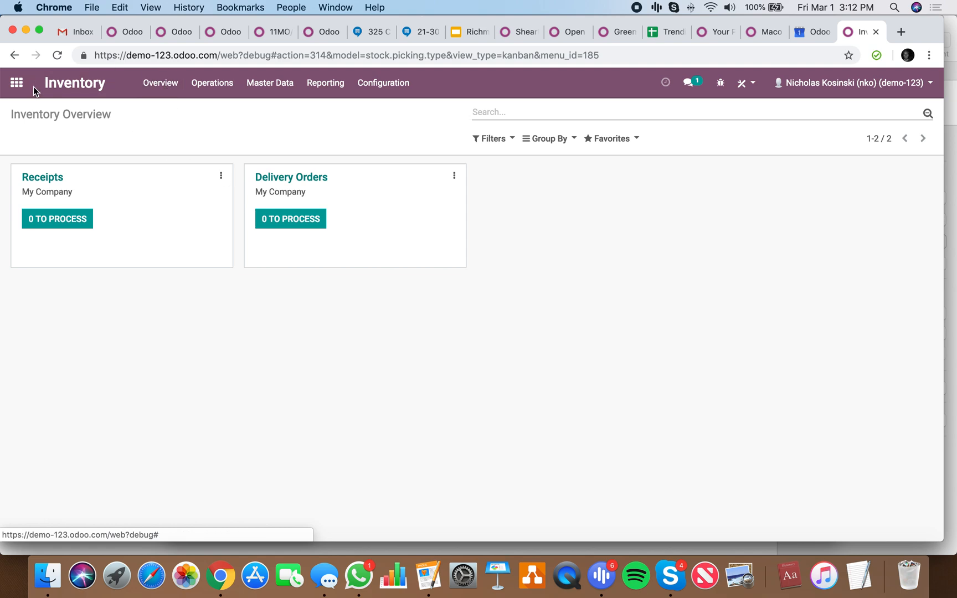
left_click(77, 219)
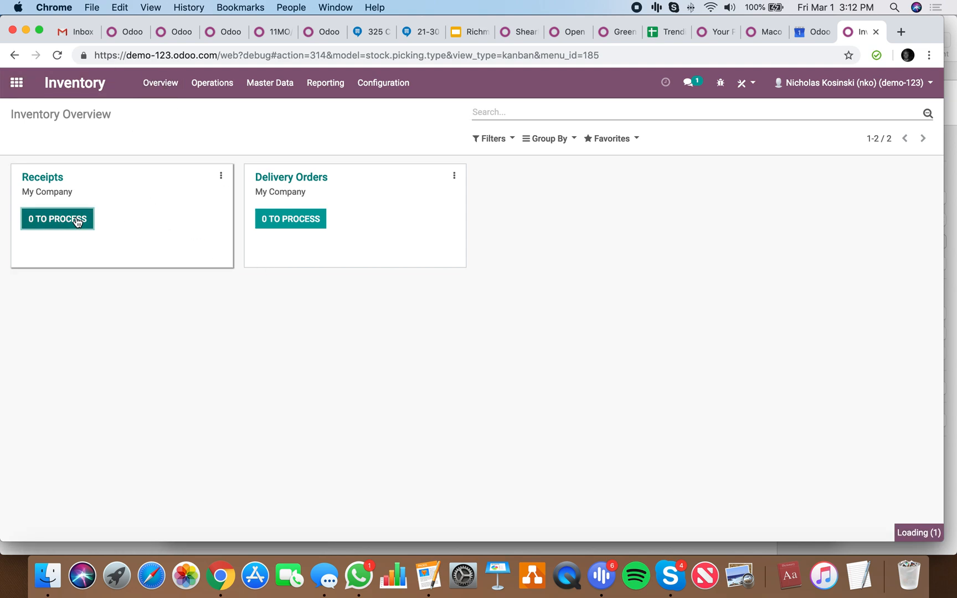
key("BackSpace")
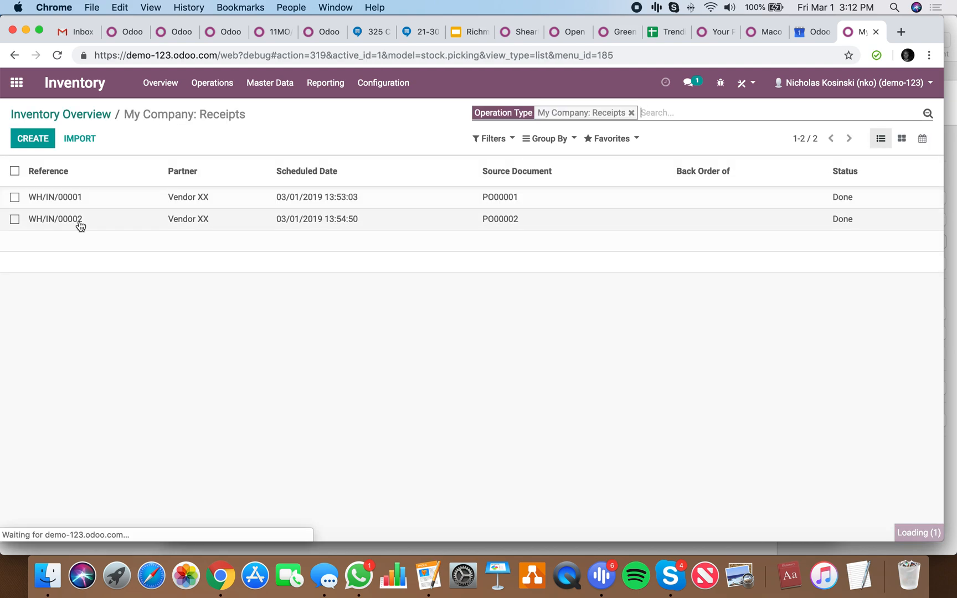
left_click(174, 220)
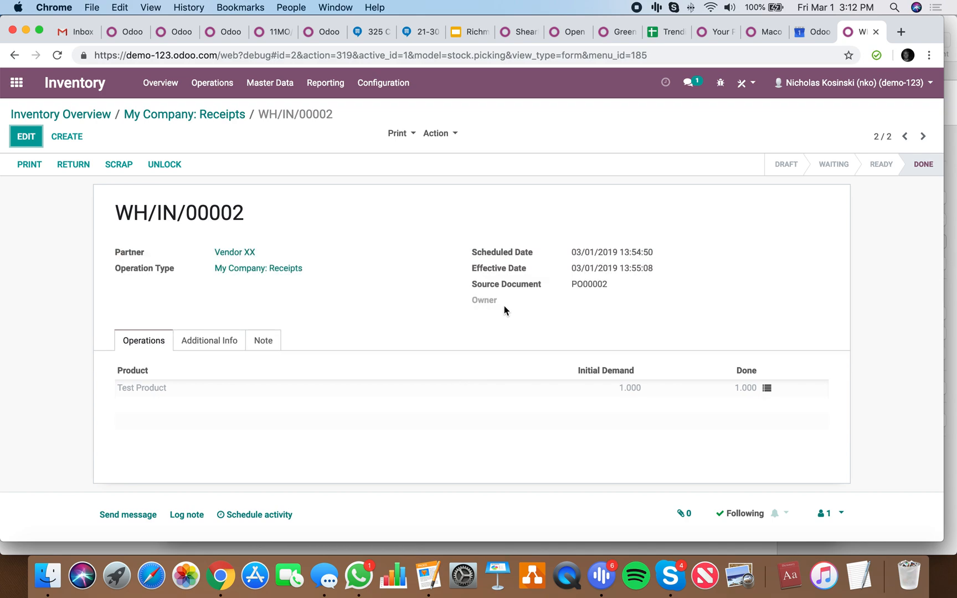
left_click(538, 392)
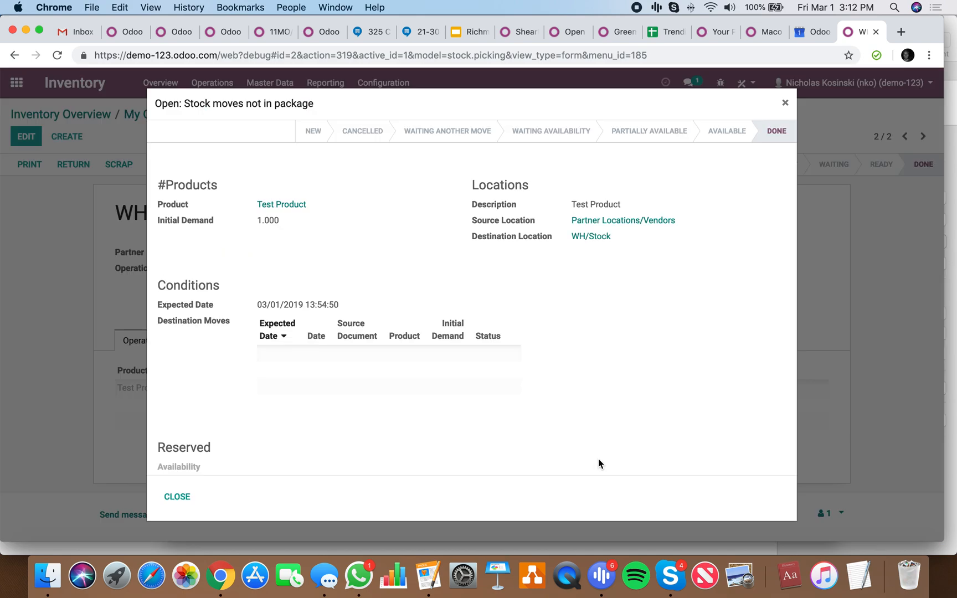
left_click(178, 496)
left_click(766, 388)
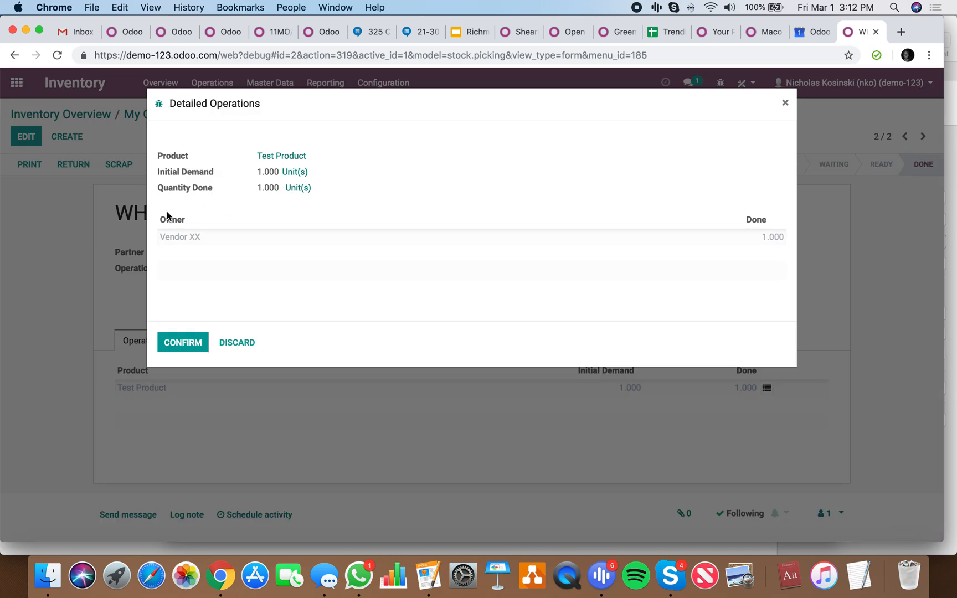
left_click(237, 343)
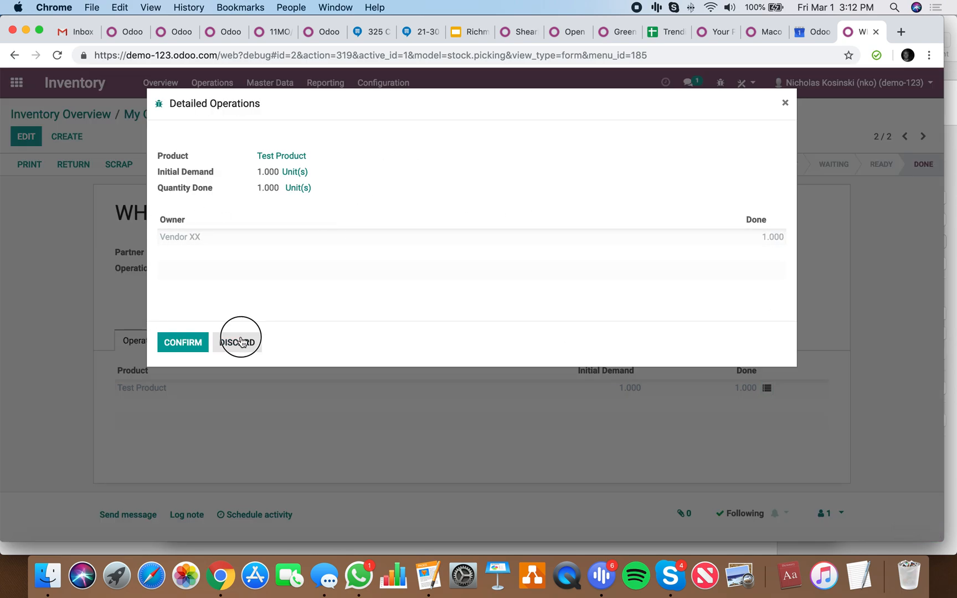
Start a new request for quotation in Purchase with Vendor XX as the vendor.
left_click(17, 83)
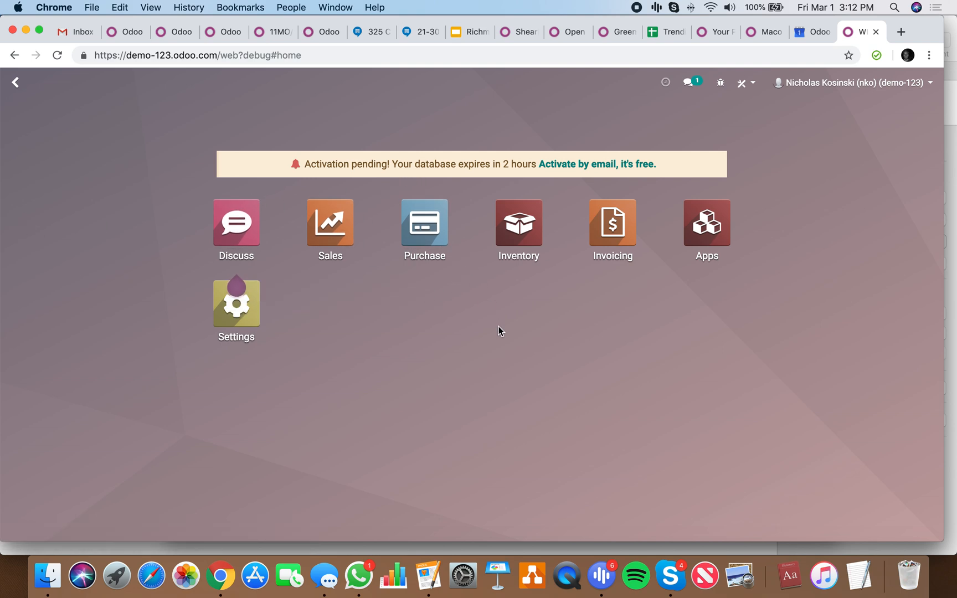
left_click(440, 228)
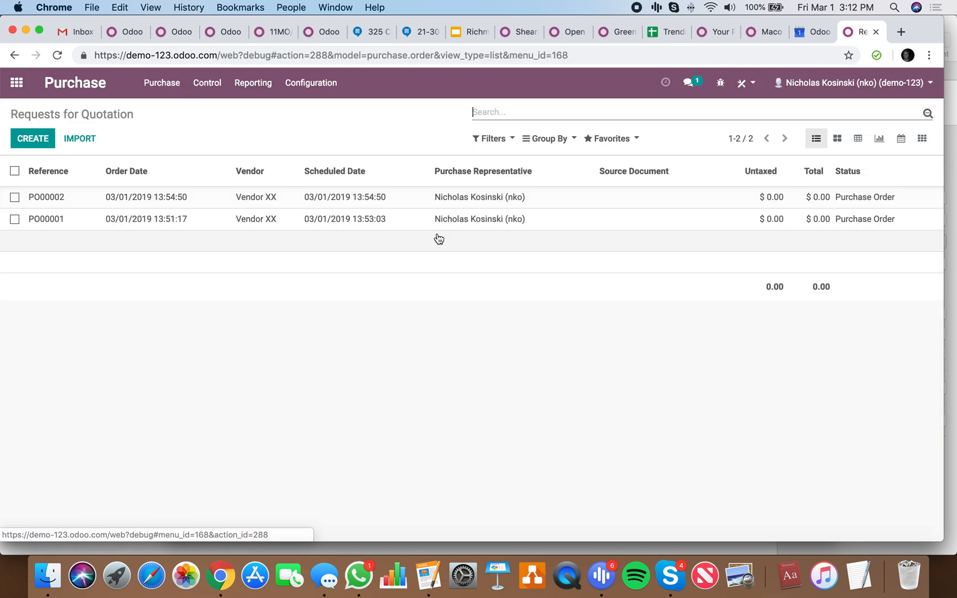
left_click(33, 139)
left_click(253, 265)
left_click(274, 284)
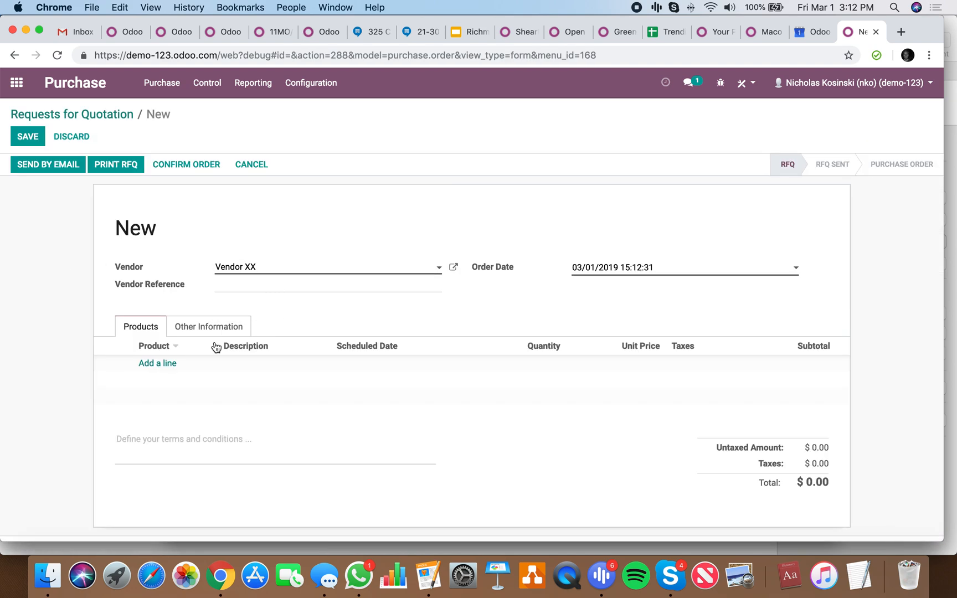
Add a Test Product line to the request for quotation, then save and confirm the order.
left_click(166, 365)
left_click(171, 384)
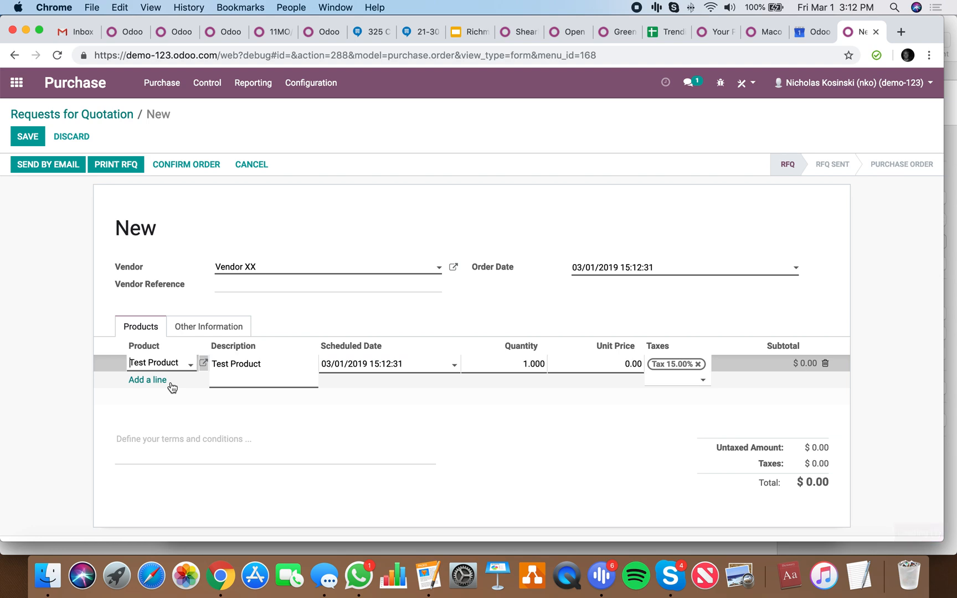
left_click(490, 437)
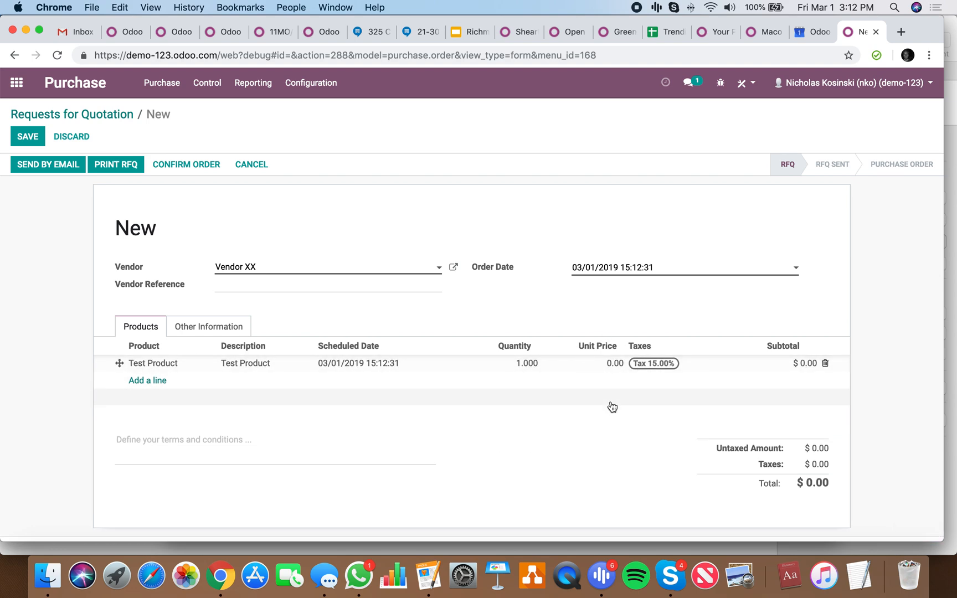
left_click(37, 135)
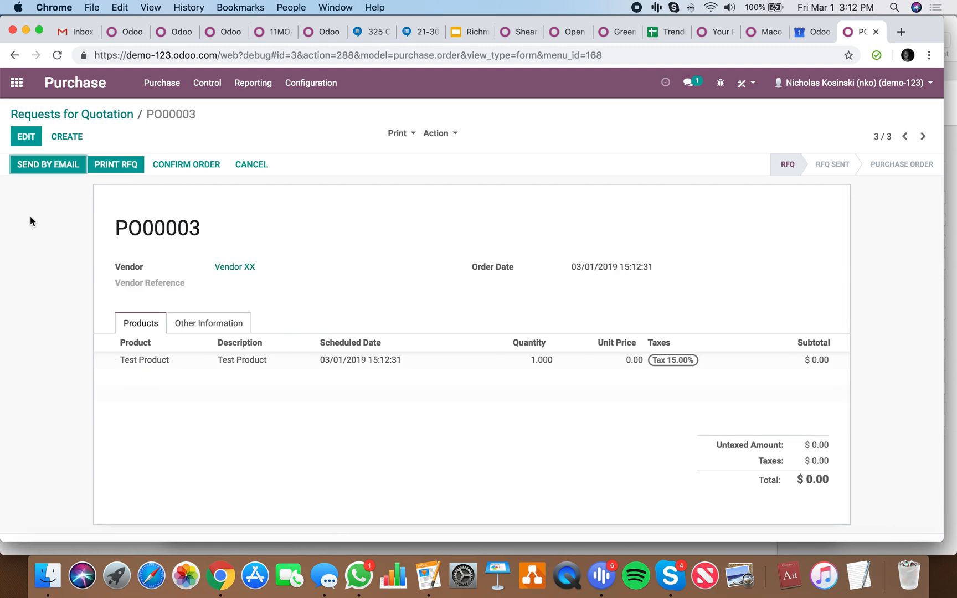
left_click(182, 167)
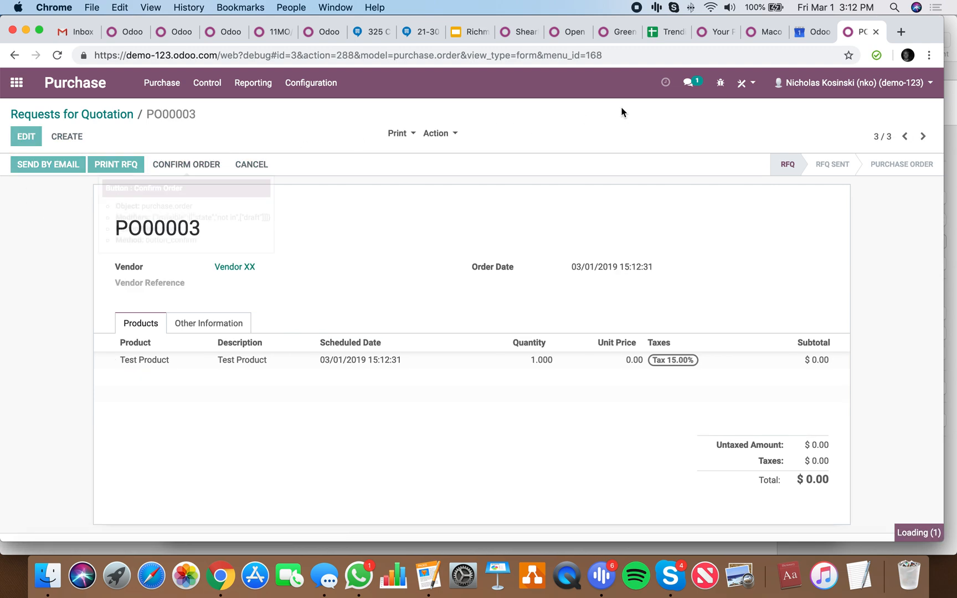
Deactivate developer mode.
left_click(719, 83)
left_click(658, 403)
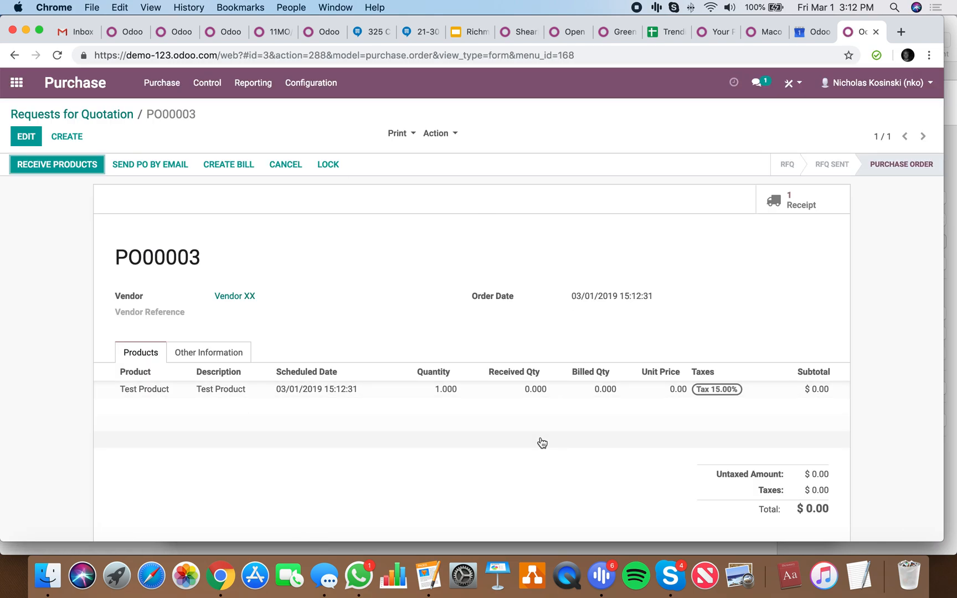
Open the purchase order's receipt, view the owner choices in Test Product's detailed operations, and discard the dialog.
left_click(781, 204)
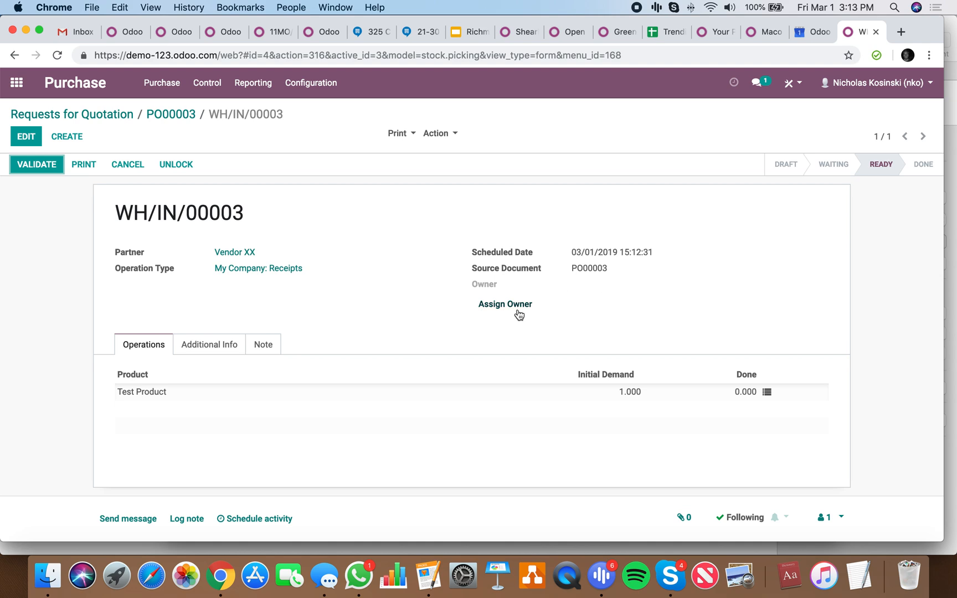
left_click(766, 392)
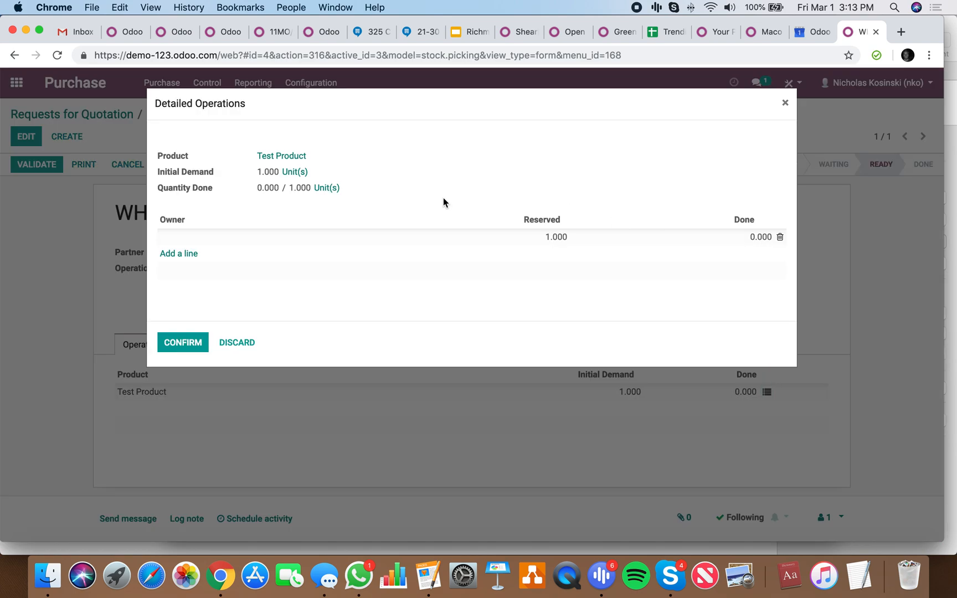
left_click(183, 236)
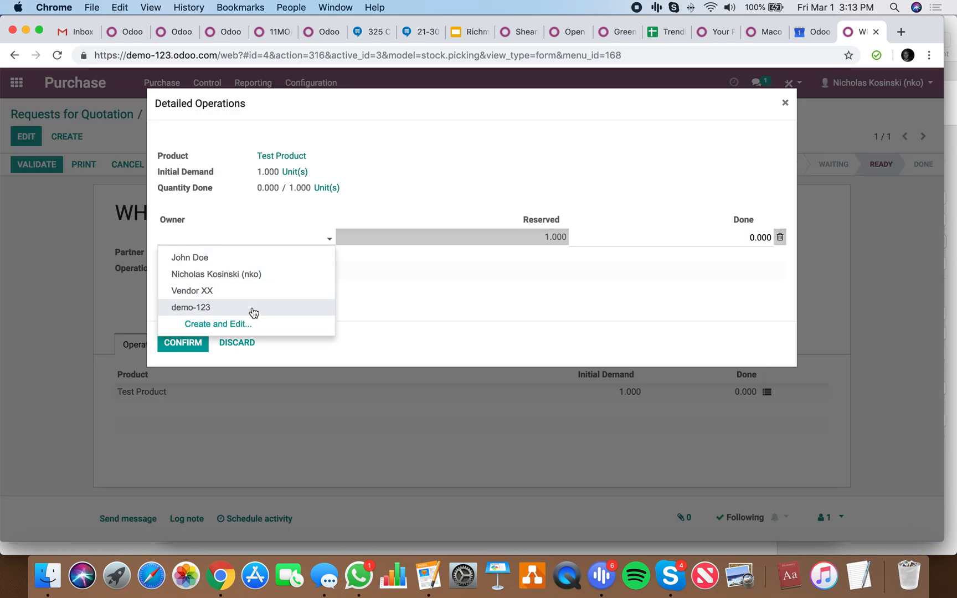
left_click(335, 175)
left_click(243, 344)
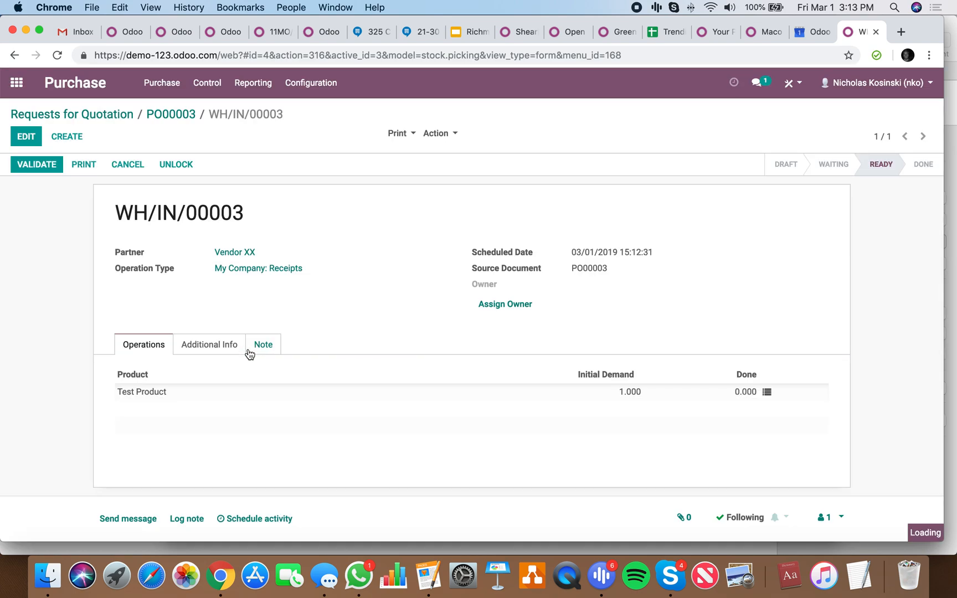
Open the ready receipt from Vendor XX through the receipts to process in Inventory.
left_click(17, 84)
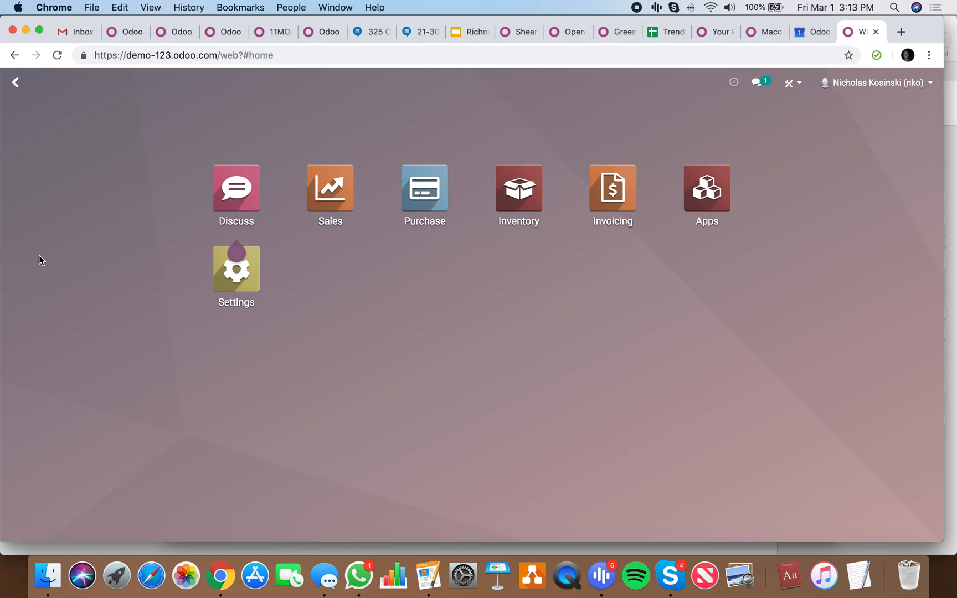
left_click(507, 207)
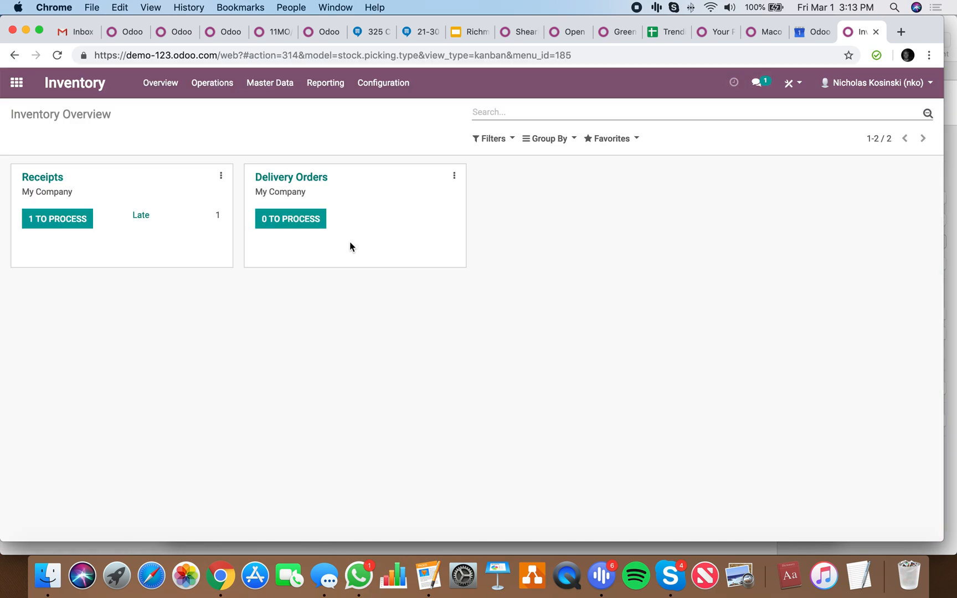
left_click(81, 221)
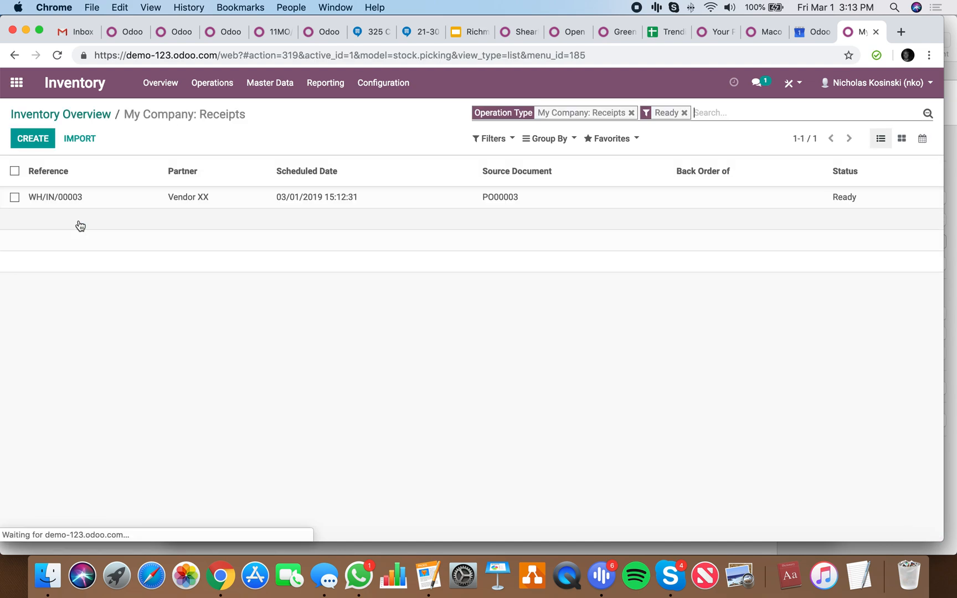
left_click(218, 203)
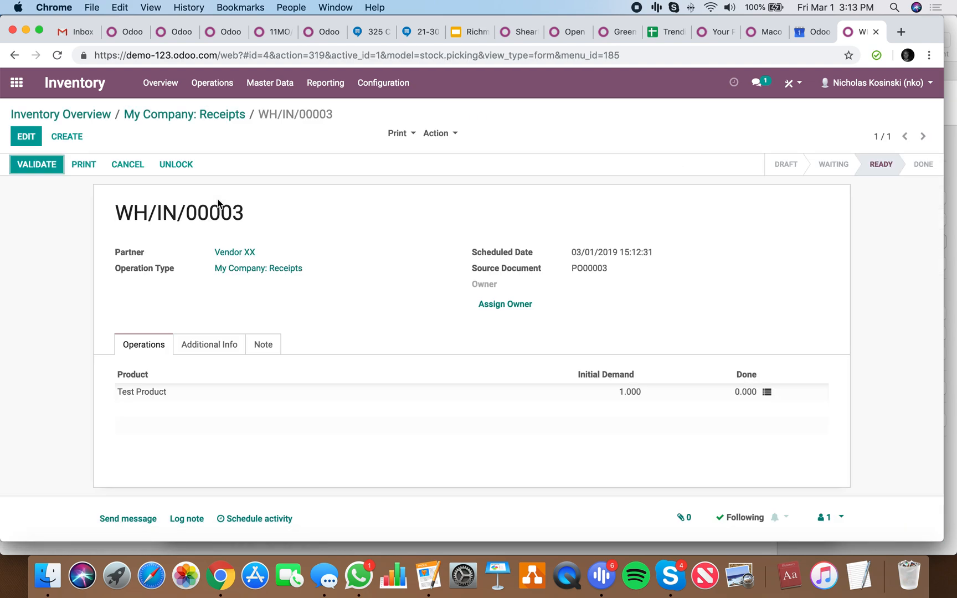
Set the owner of the Test Product line to Vendor XX in the receipt's detailed operations.
left_click(766, 391)
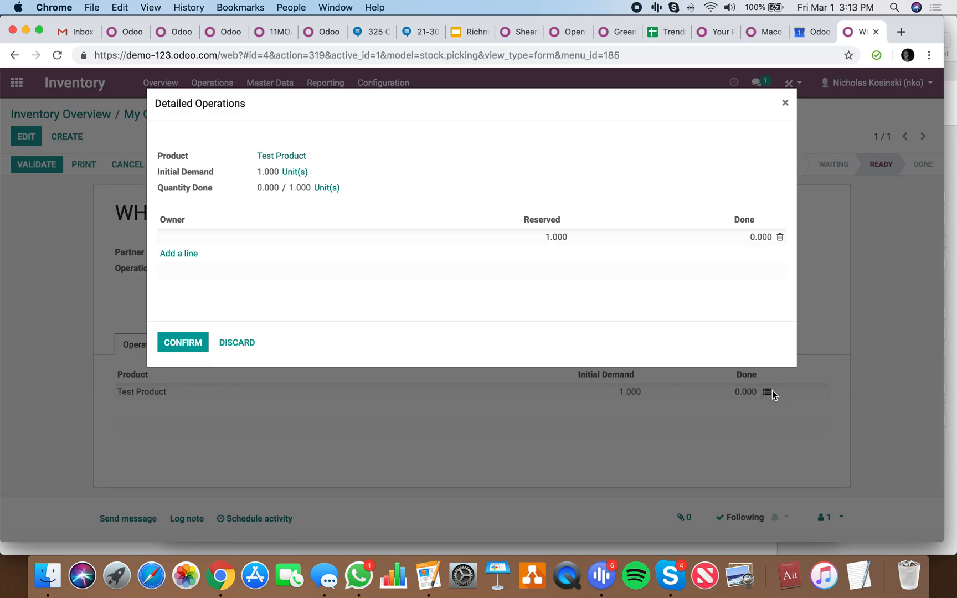
left_click(235, 260)
left_click(222, 236)
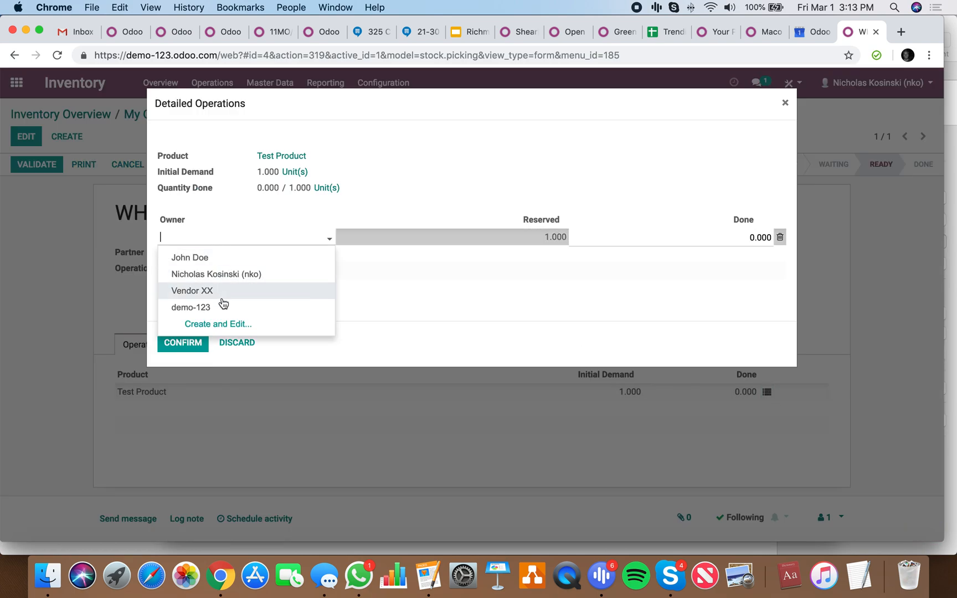
left_click(221, 265)
left_click_drag(221, 265, 226, 288)
left_click(225, 241)
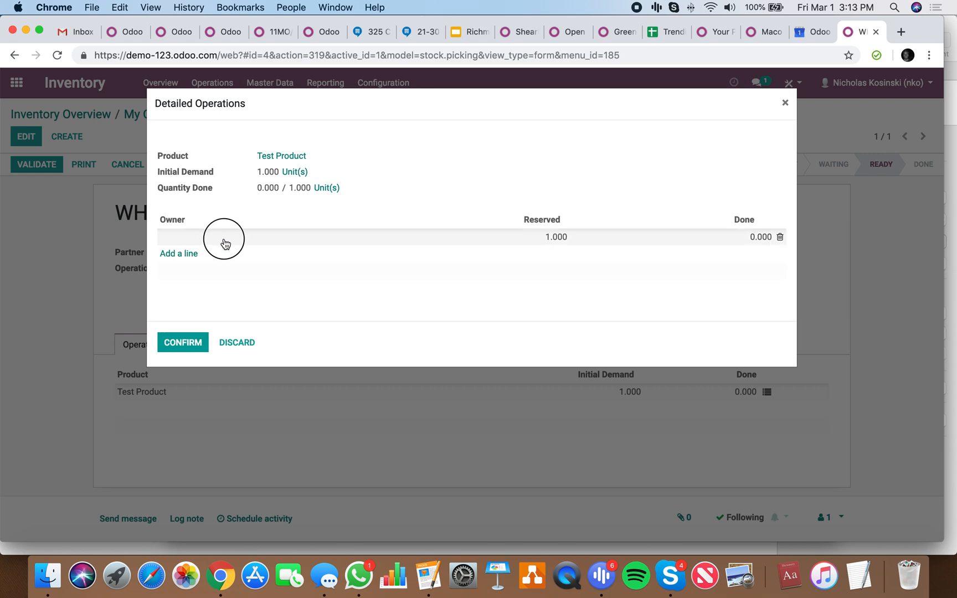
left_click(232, 293)
Set the line's done quantity to 1, confirm the detailed operations, and validate the receipt.
key("Tab")
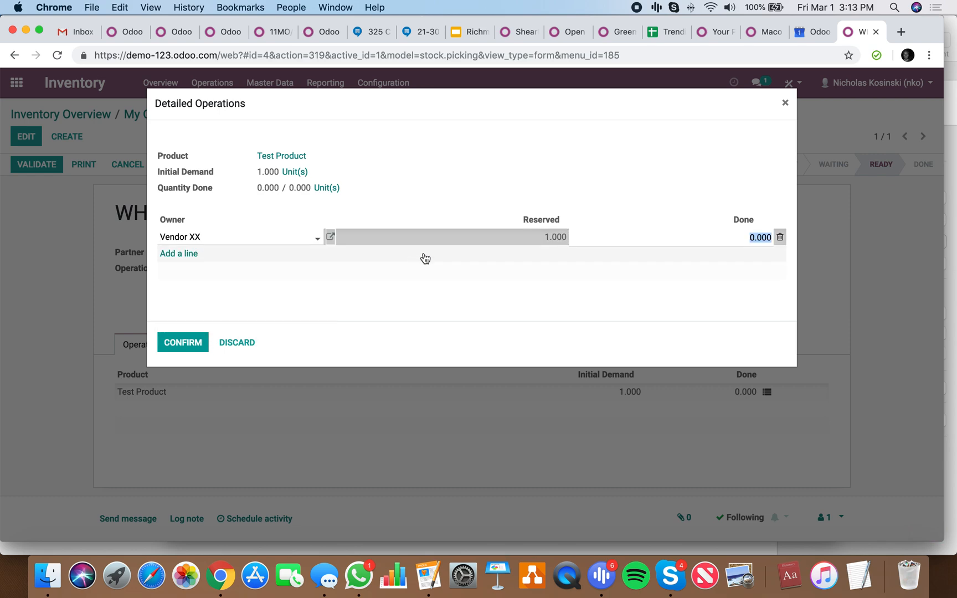
type("1")
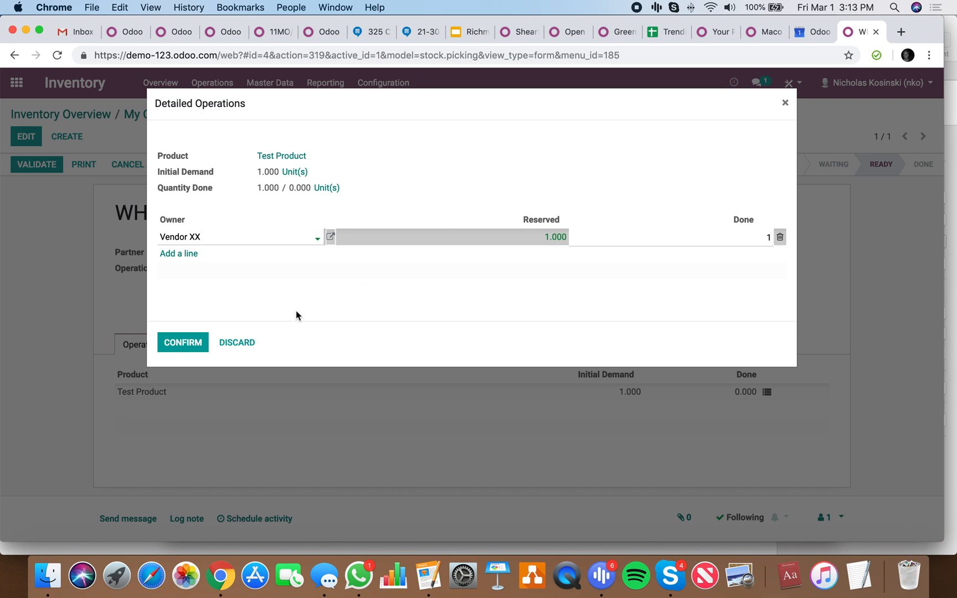
left_click(182, 342)
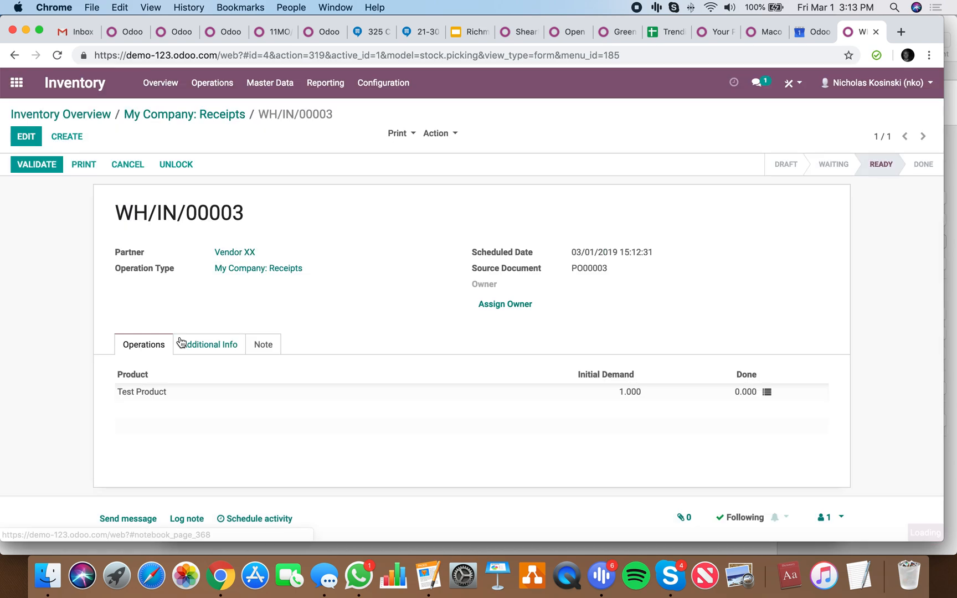
left_click(52, 160)
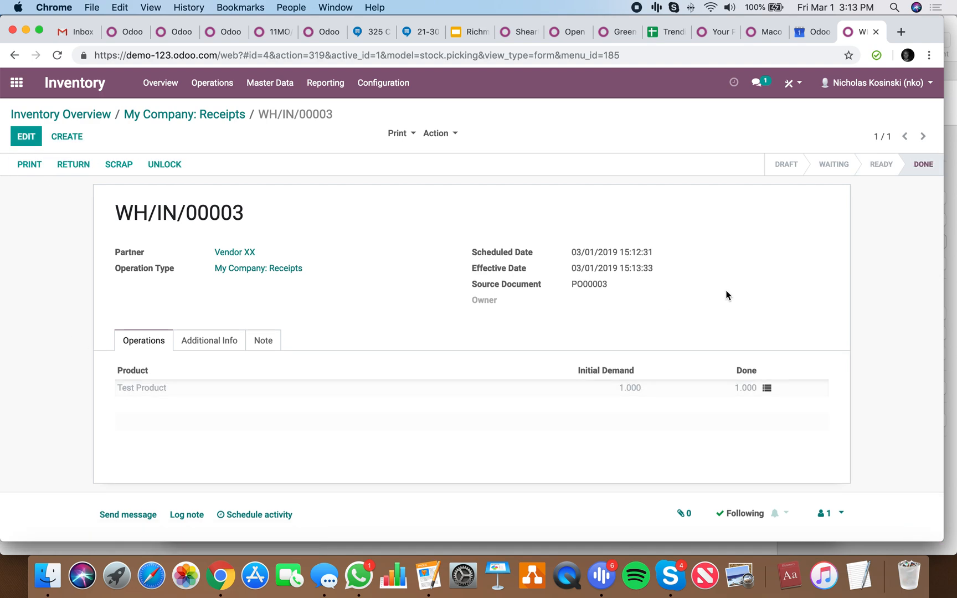
Retrieve the inventory quantities in the Inventory Report, computed for Current Inventory.
left_click(334, 93)
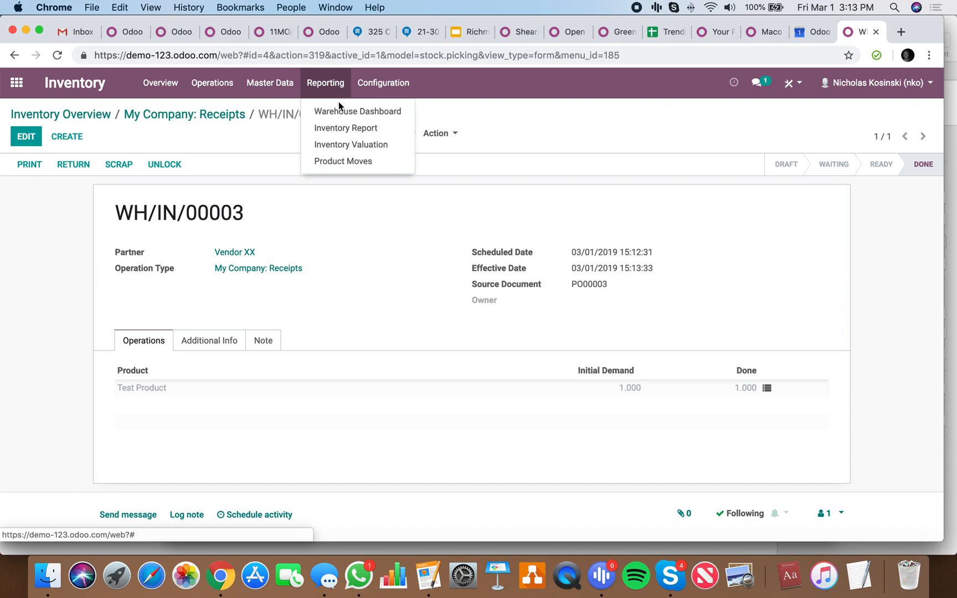
left_click(343, 129)
left_click(300, 243)
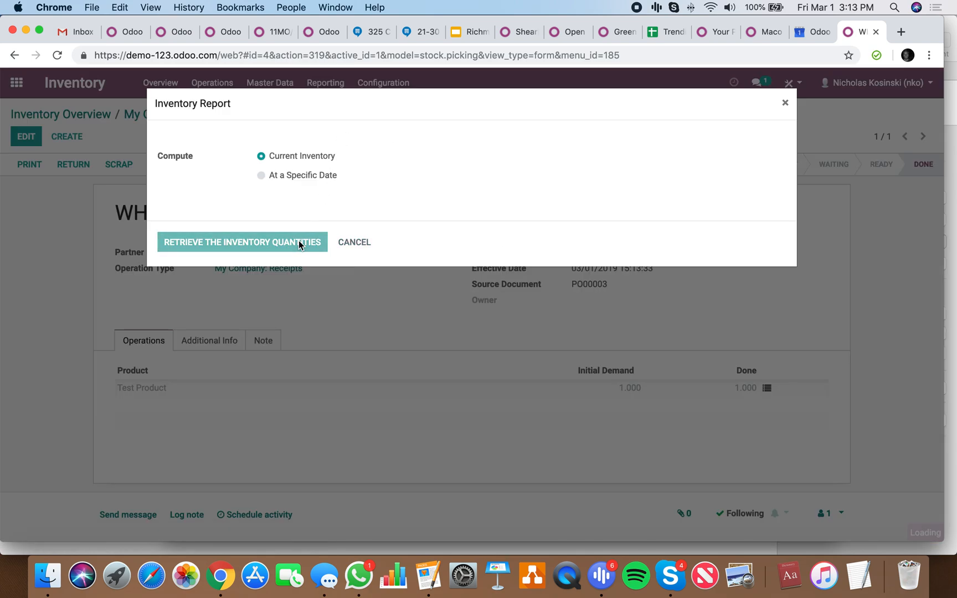
Expand the Test Product and WH/Stock groups in the inventory report to examine the stock's owner.
left_click(336, 203)
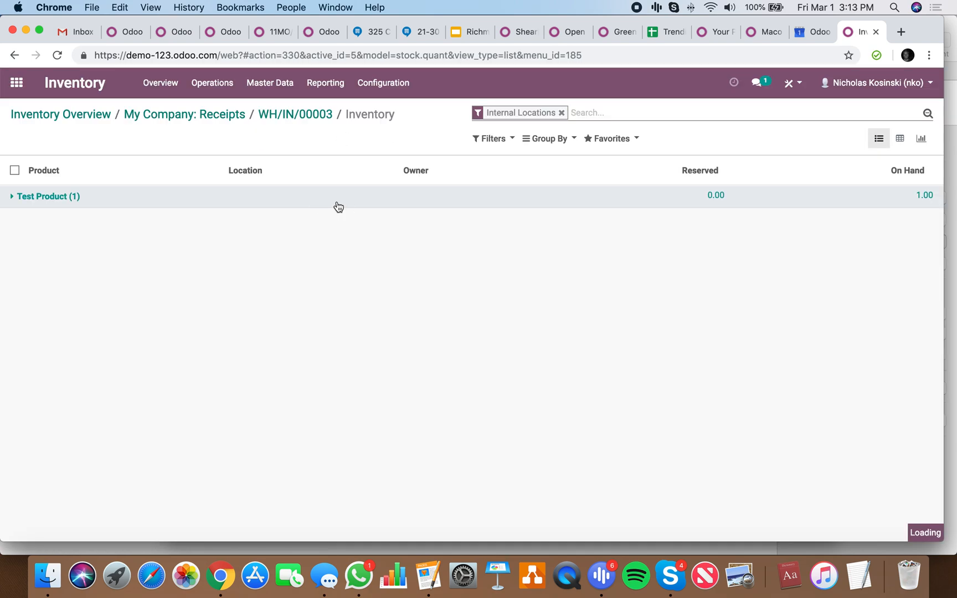
left_click(333, 223)
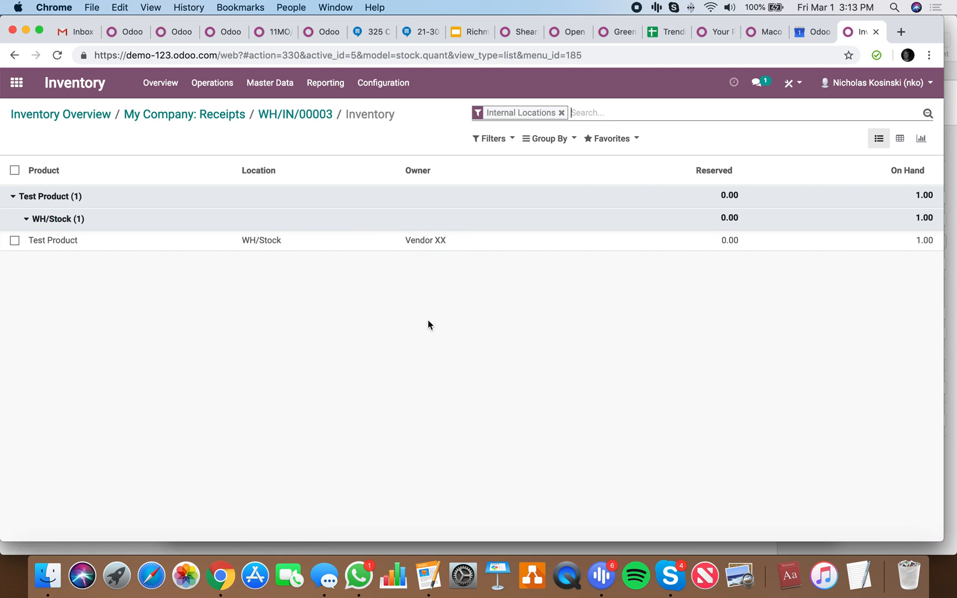
Apply the My Inventory favorite to the inventory report and clear it again.
left_click(620, 140)
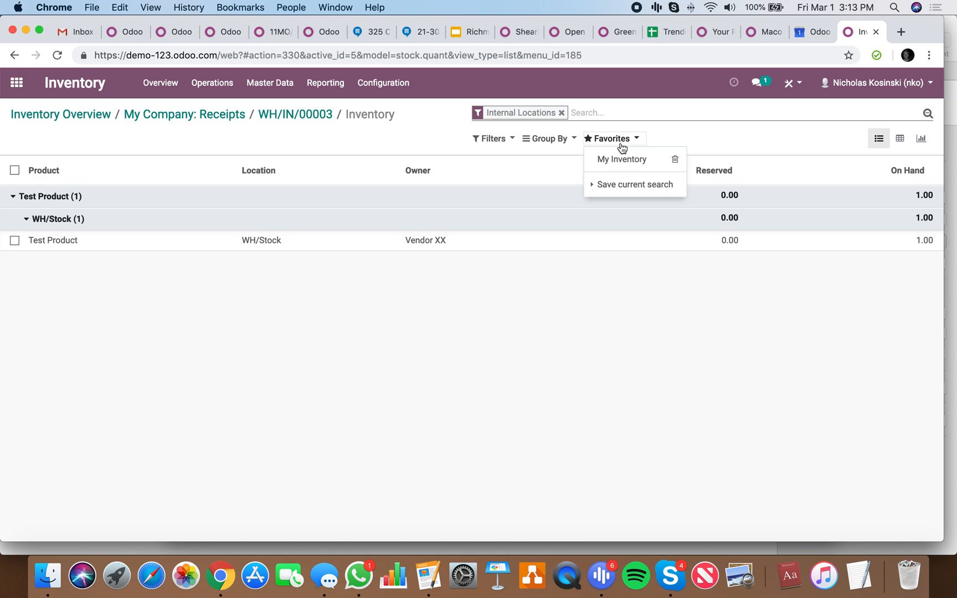
left_click(621, 160)
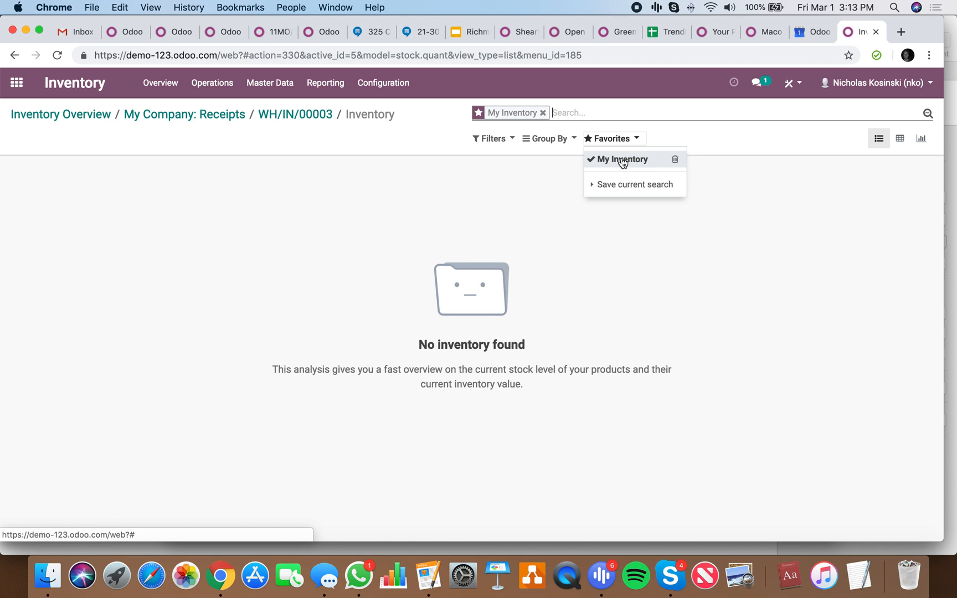
left_click(621, 159)
Group the inventory report by Owner.
left_click(545, 141)
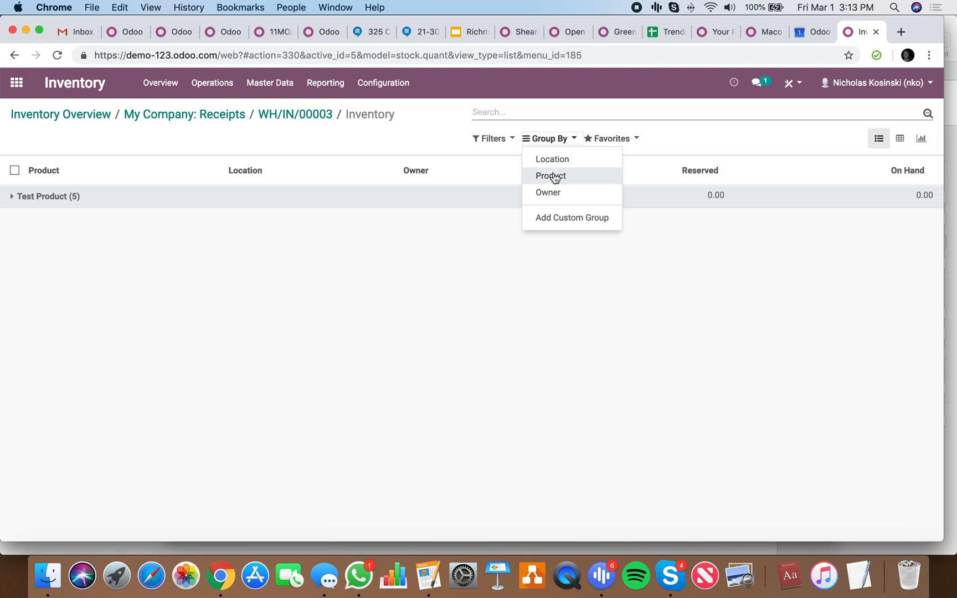
left_click(548, 192)
left_click(430, 263)
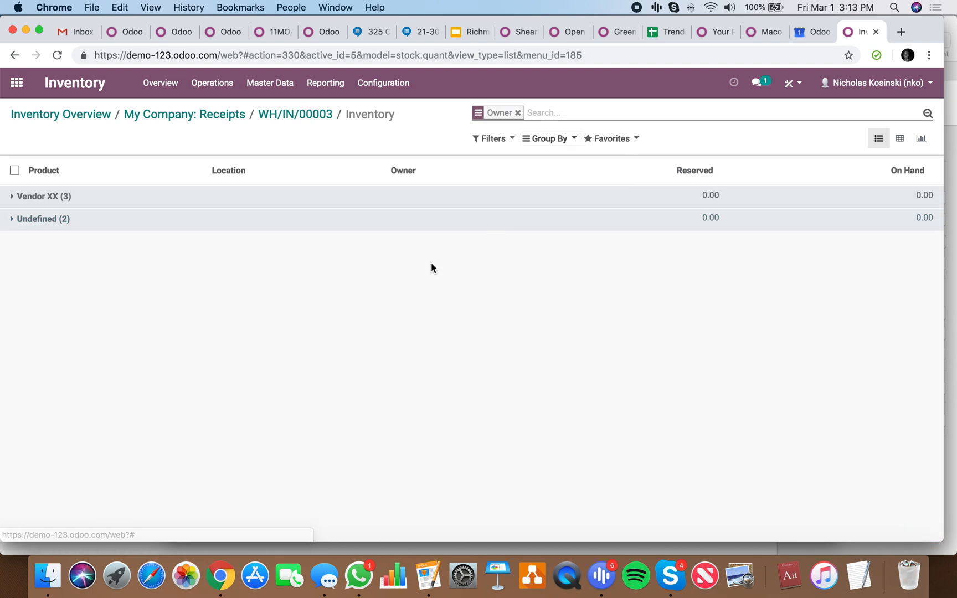
Filter the inventory report to Internal Locations and expand the Vendor XX group.
left_click(495, 141)
left_click(500, 158)
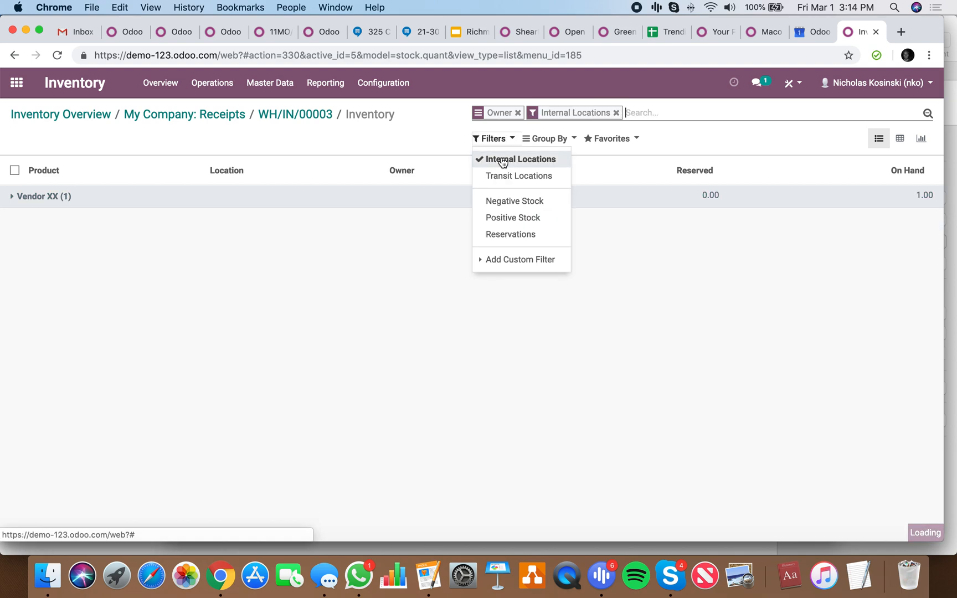
left_click(362, 245)
left_click(391, 204)
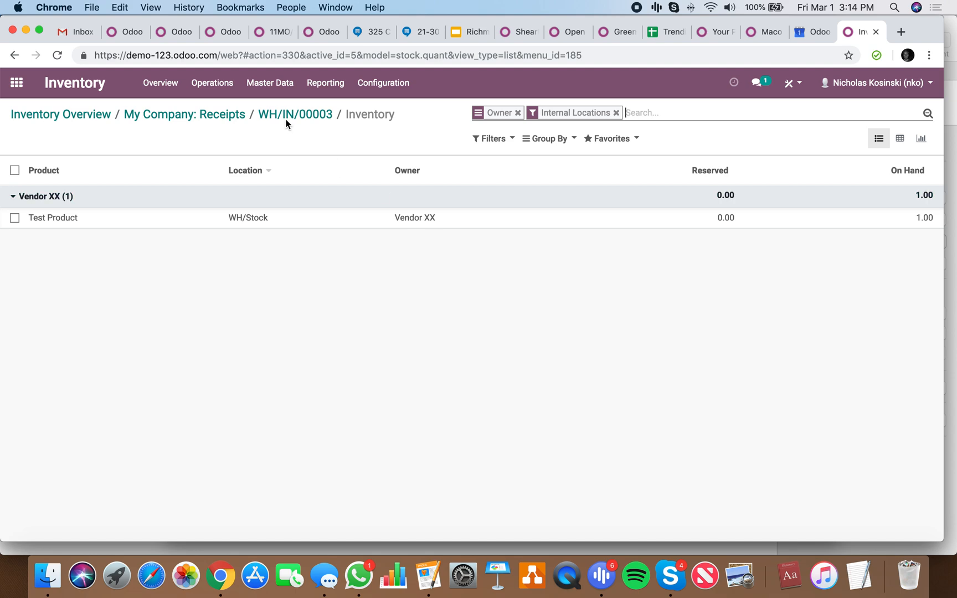
Retrieve the Inventory Valuation report computed for Current Inventory.
left_click(325, 83)
left_click(339, 145)
left_click(284, 241)
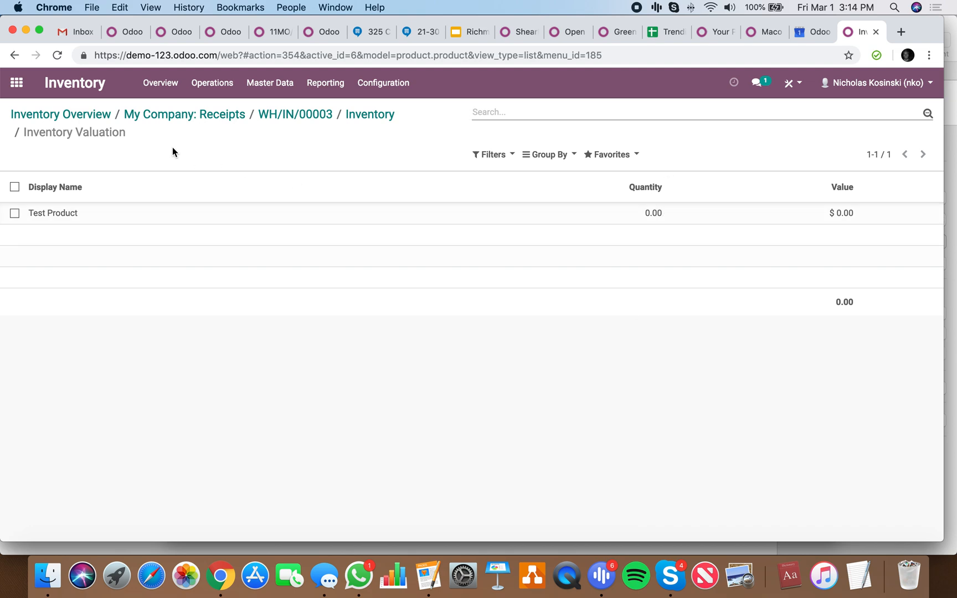
Create a new request for quotation in Purchase with Vendor XX as the vendor.
left_click(17, 83)
type("pur")
key("Return")
left_click(33, 139)
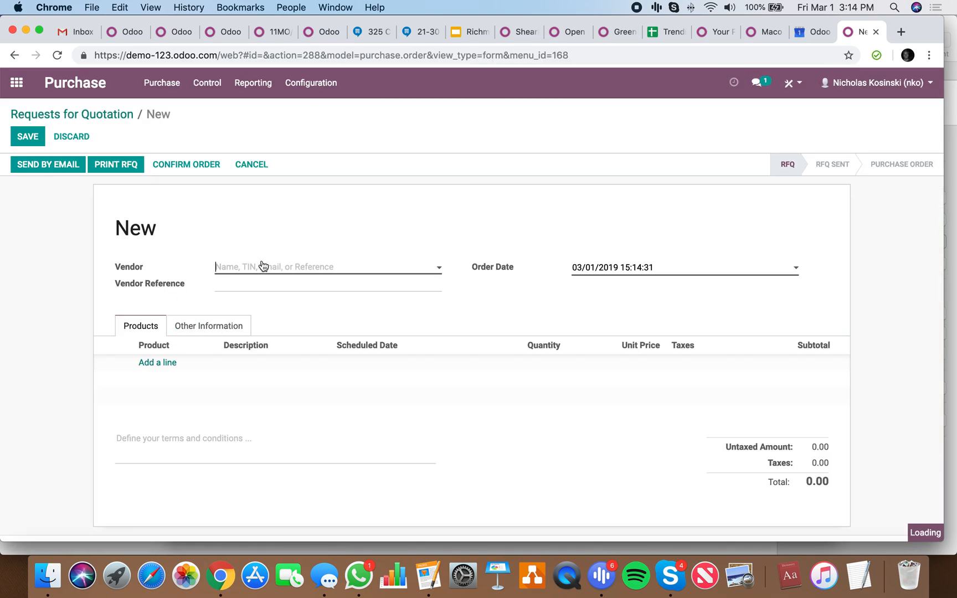
left_click(263, 267)
left_click(260, 285)
Add Test Product to the request for quotation, then save and confirm the purchase order.
left_click(170, 361)
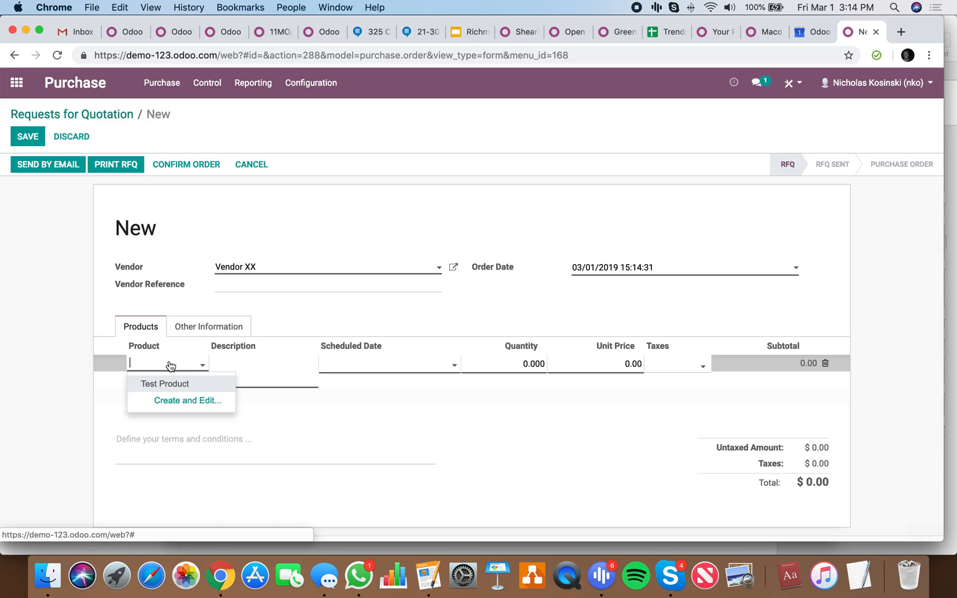
type("te")
left_click(168, 382)
left_click(29, 140)
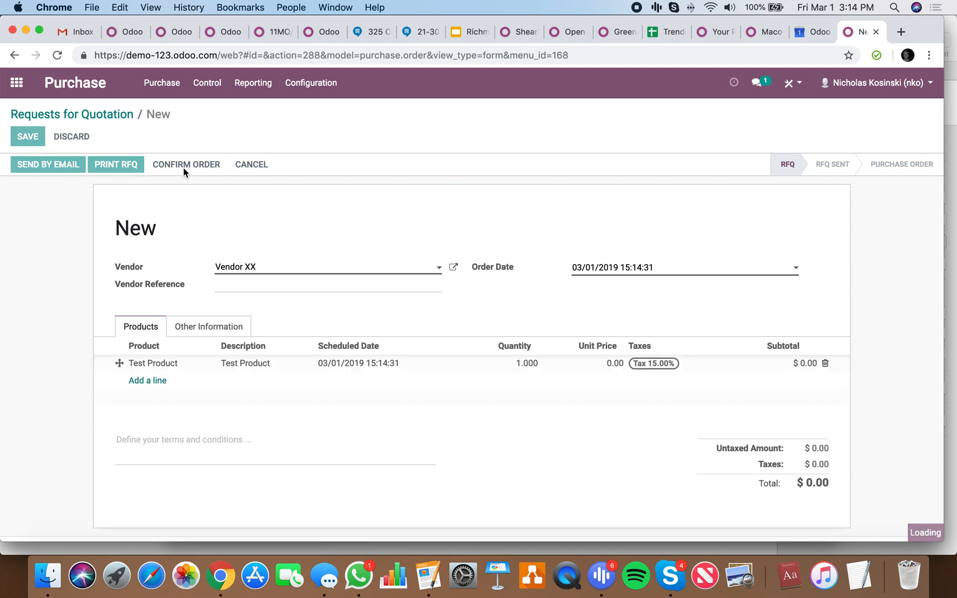
left_click(184, 168)
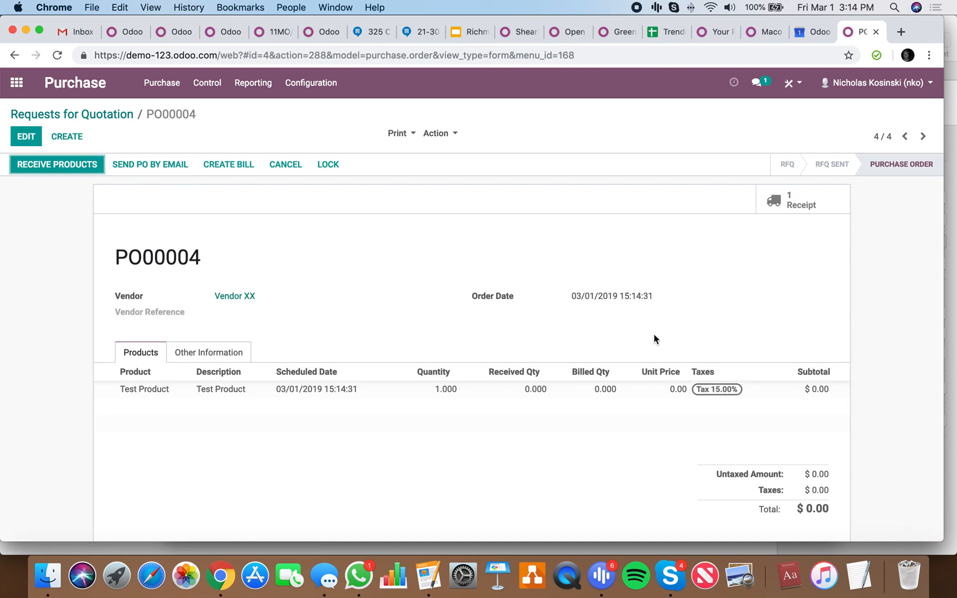
Open the purchase order's receipt and validate it without assigning an owner.
left_click(815, 201)
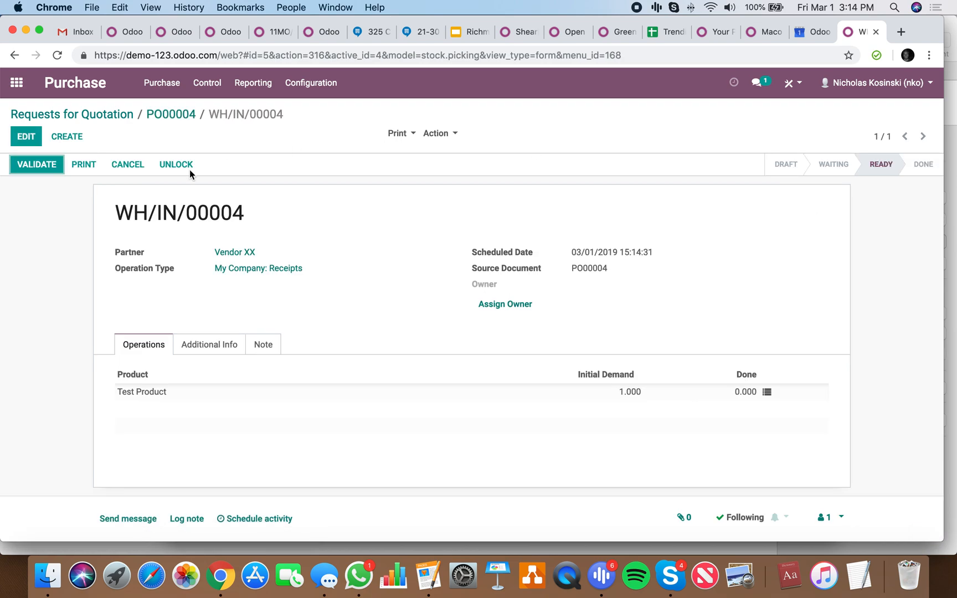
left_click(44, 164)
left_click(183, 209)
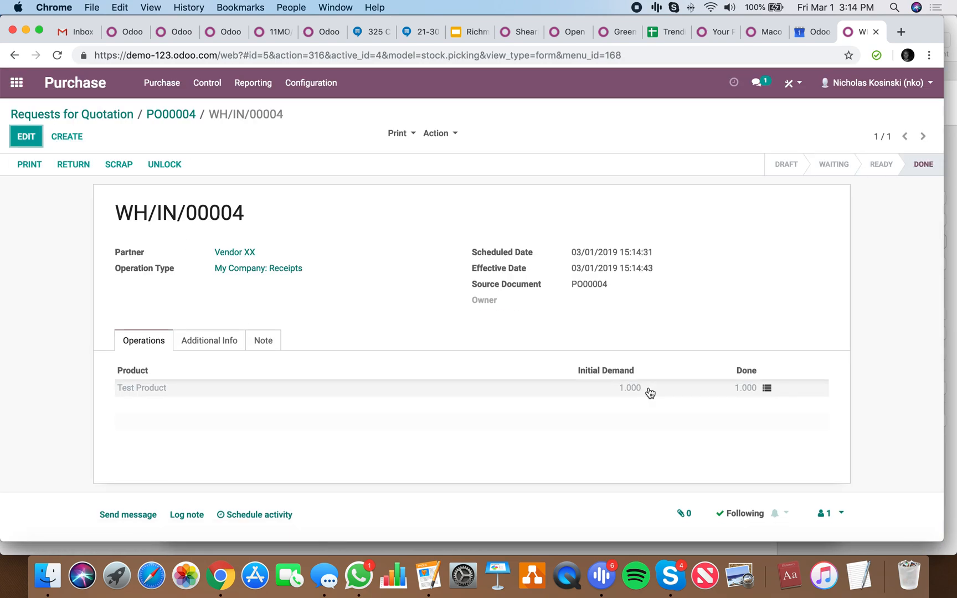
Retrieve the Inventory Valuation report in Inventory, computed at the specific date 03/01/2019.
left_click(17, 82)
type("inv")
key("Return")
left_click(330, 89)
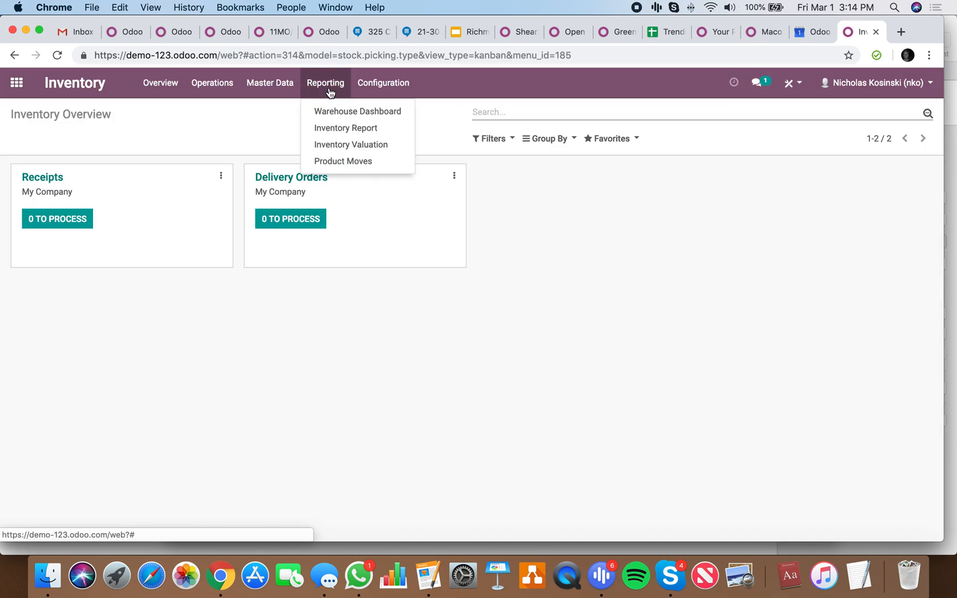
left_click(342, 145)
left_click(274, 242)
left_click(168, 244)
left_click(362, 244)
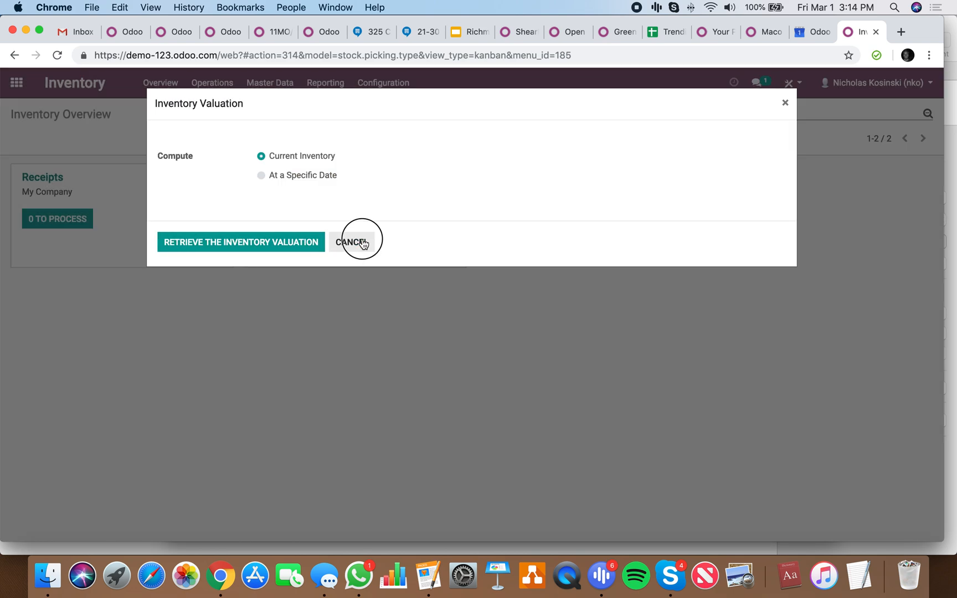
left_click(265, 176)
left_click(298, 200)
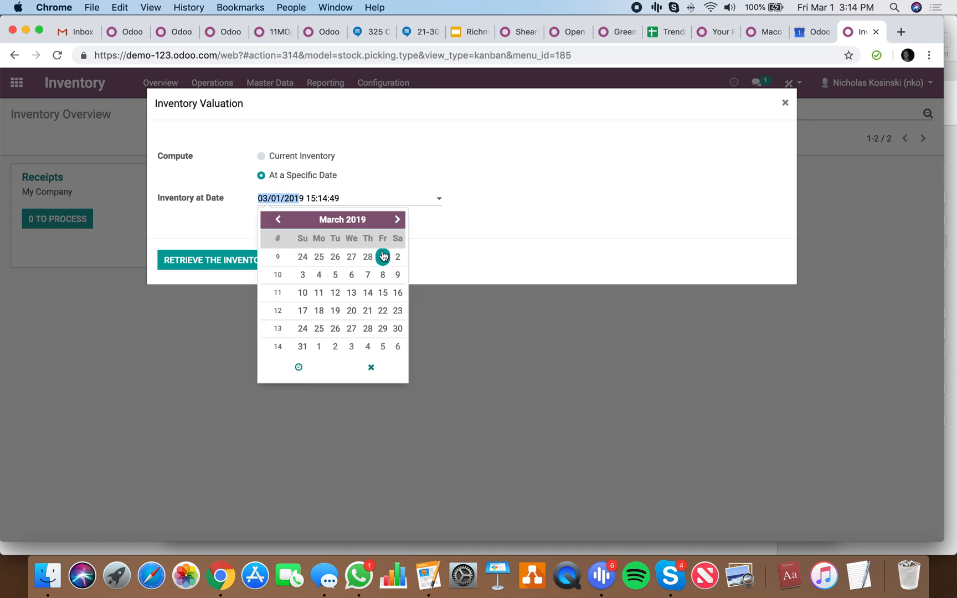
left_click(205, 255)
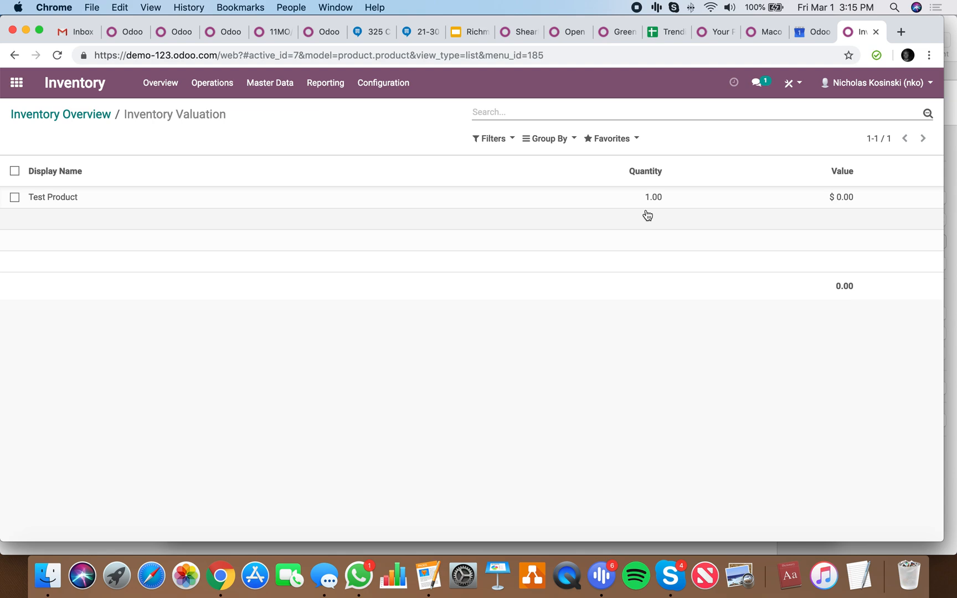
Retrieve the Inventory Report quantities and expand the Test Product and WH/Stock groups to compare the owners.
left_click(339, 93)
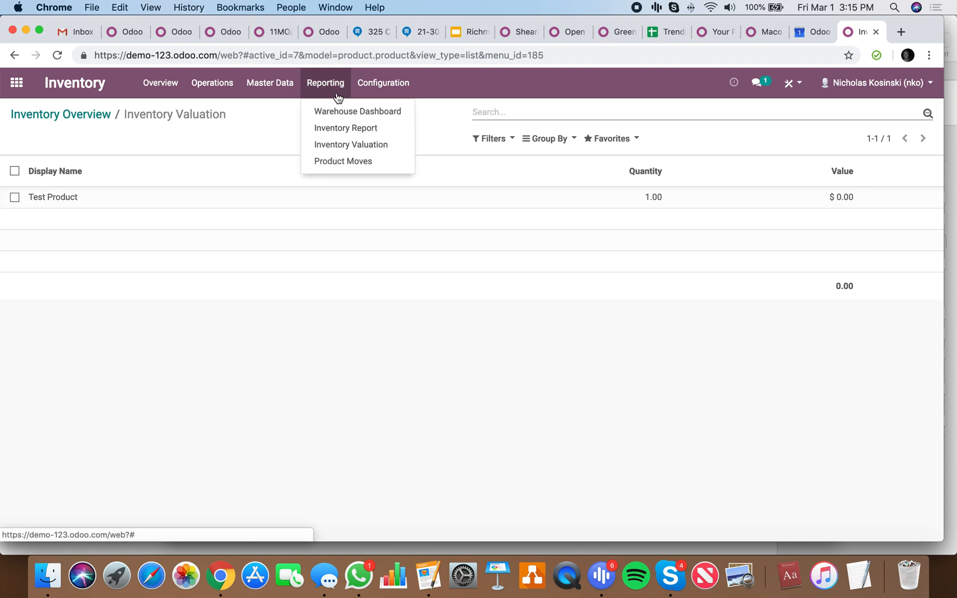
left_click(347, 129)
left_click(253, 242)
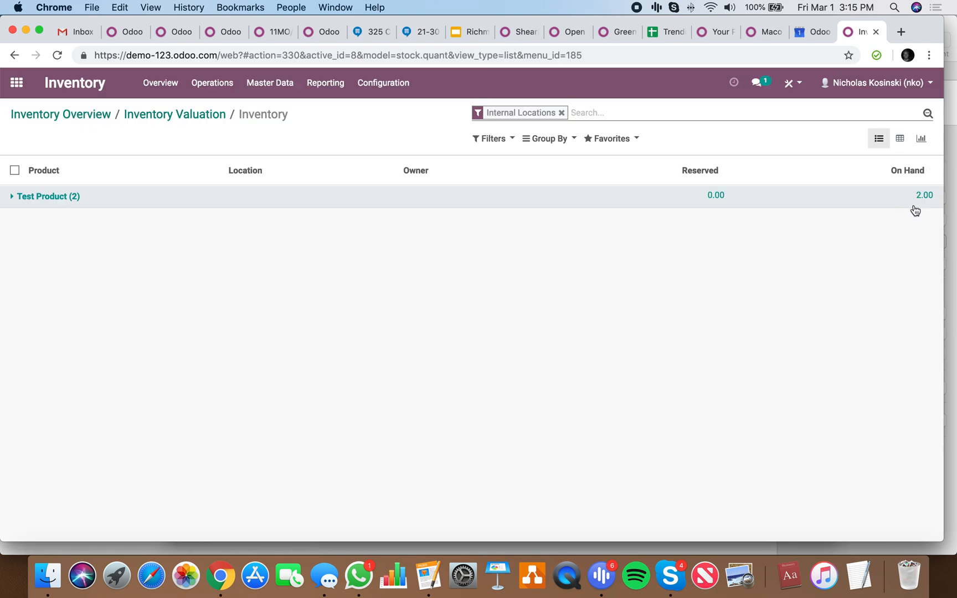
left_click(814, 203)
left_click(813, 224)
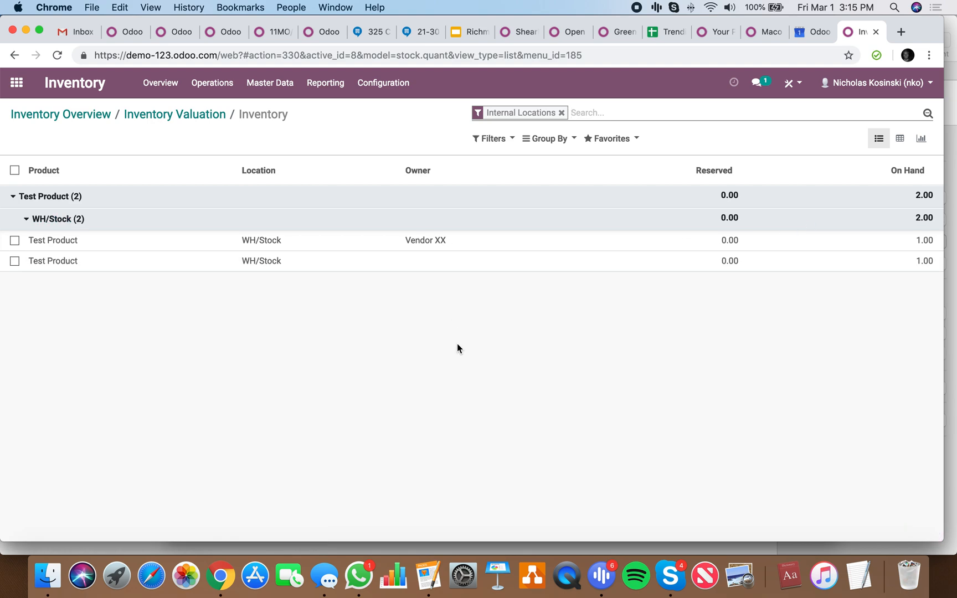
Create a new quotation in Sales and select the existing customer.
left_click(48, 114)
left_click(16, 83)
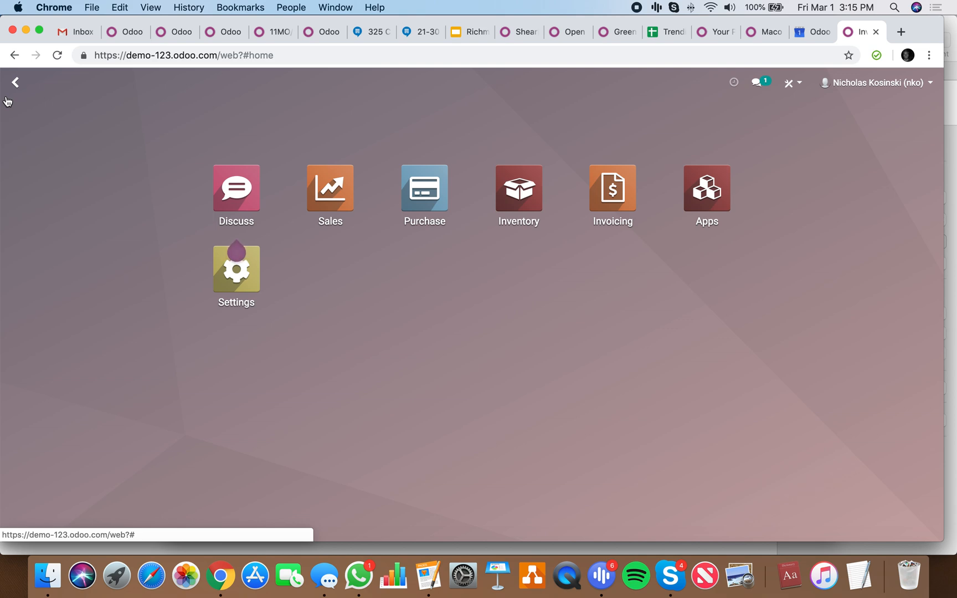
left_click(332, 189)
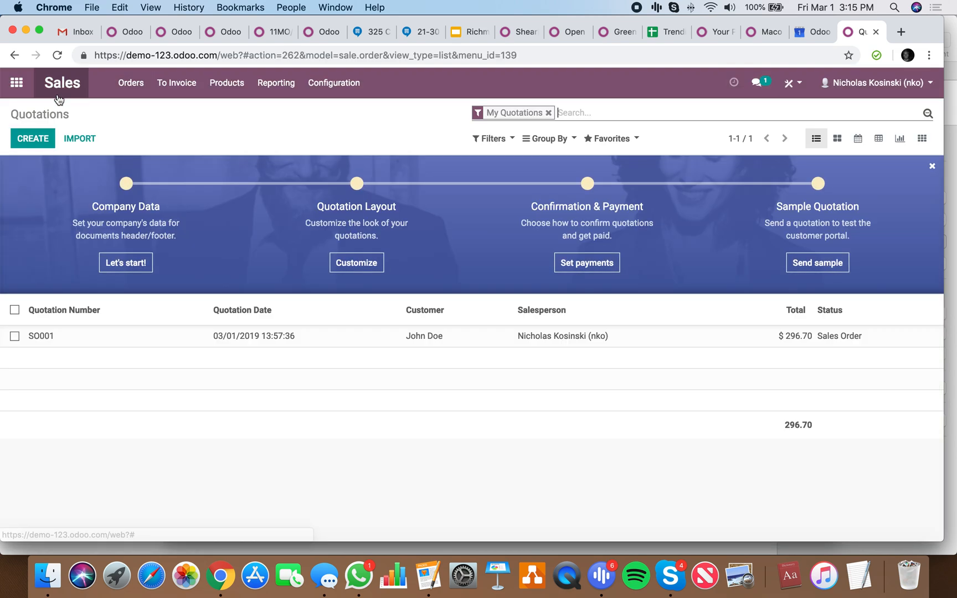
left_click(32, 139)
left_click(267, 258)
left_click(299, 280)
Add Test Product to the quotation's order lines, then save and confirm the sales order.
left_click(173, 349)
left_click(177, 349)
left_click(166, 367)
left_click(563, 435)
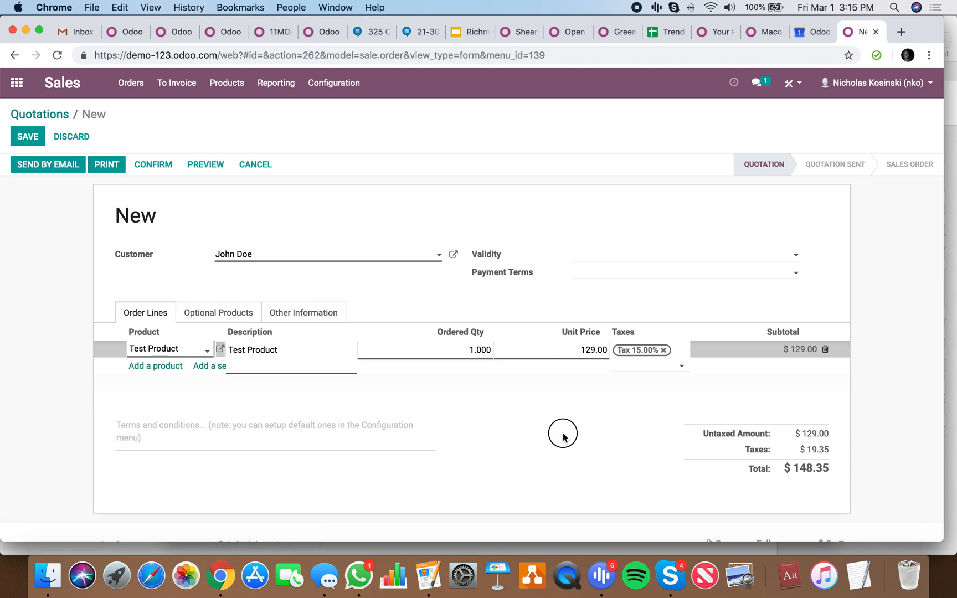
left_click(27, 136)
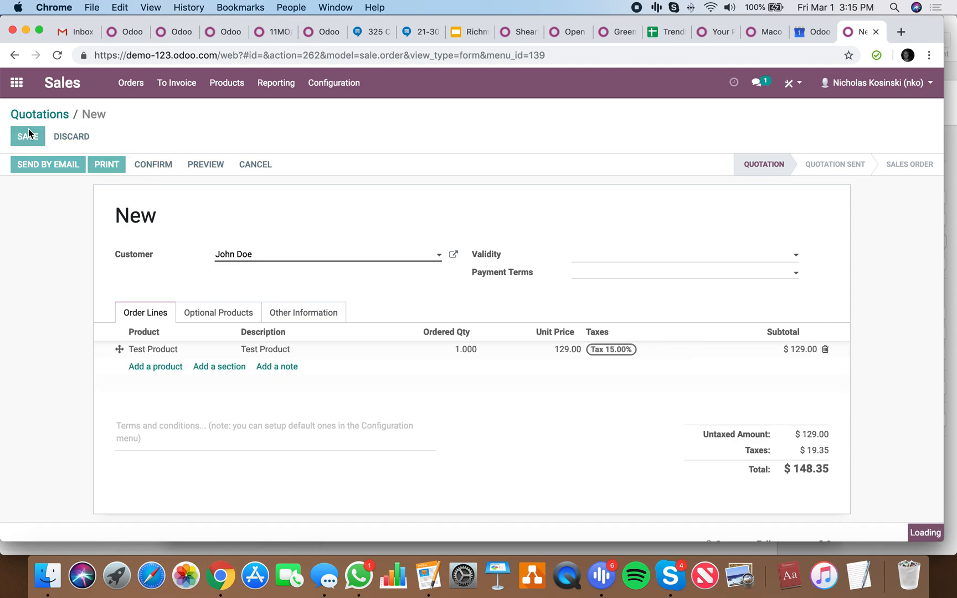
left_click(154, 163)
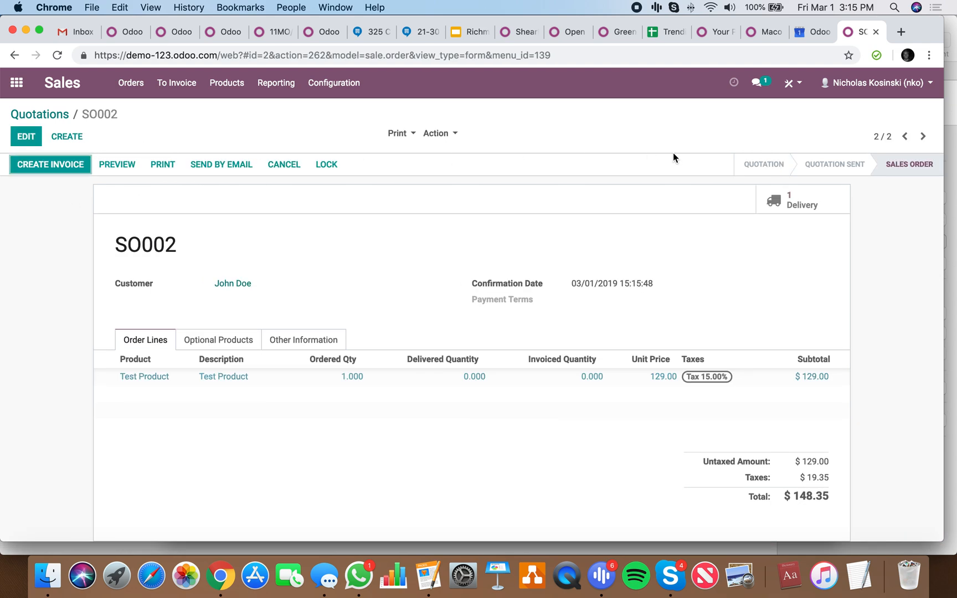
Open the sales order's delivery and set the Test Product line's owner to Vendor XX in the detailed operations.
left_click(811, 210)
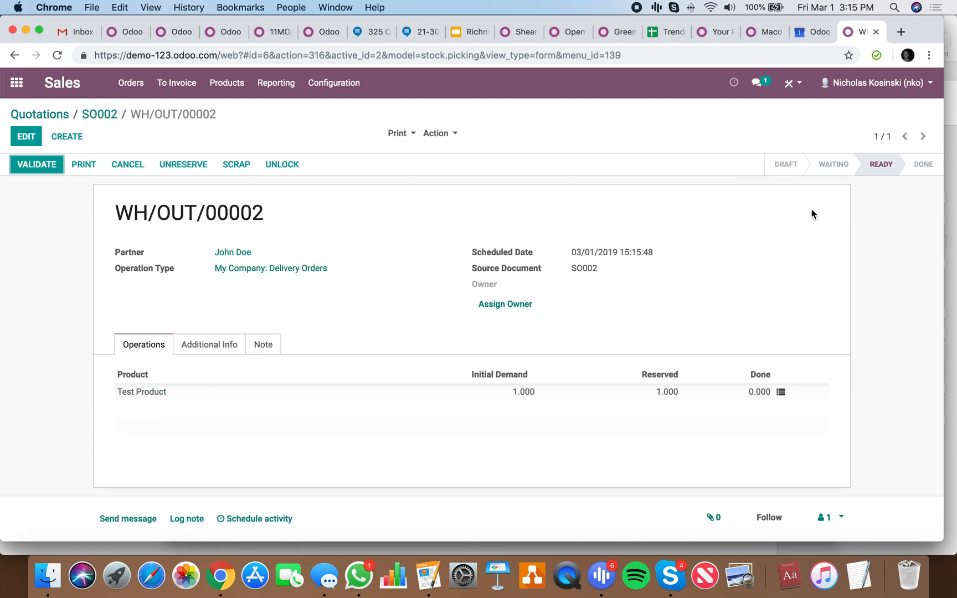
left_click(781, 392)
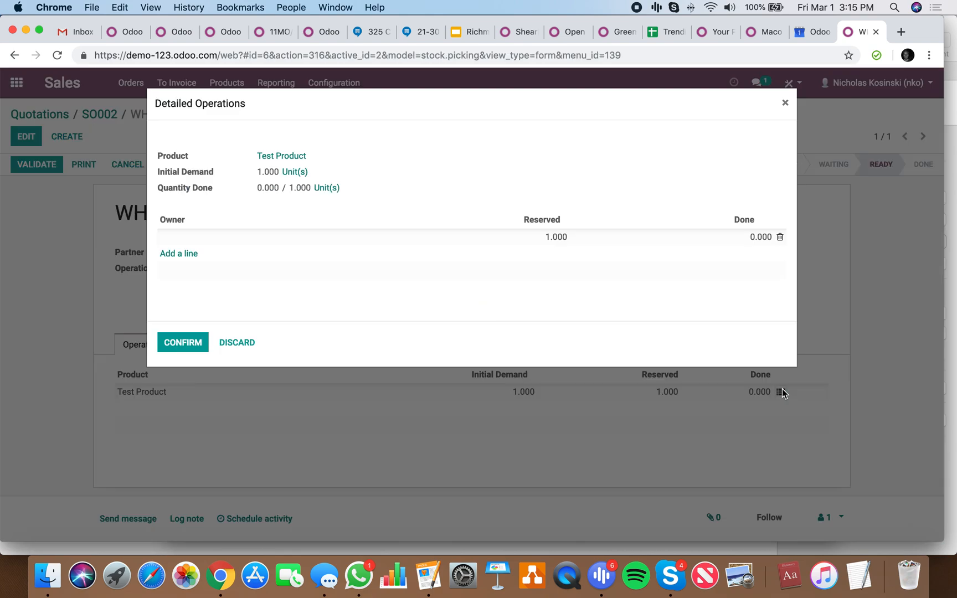
left_click(501, 236)
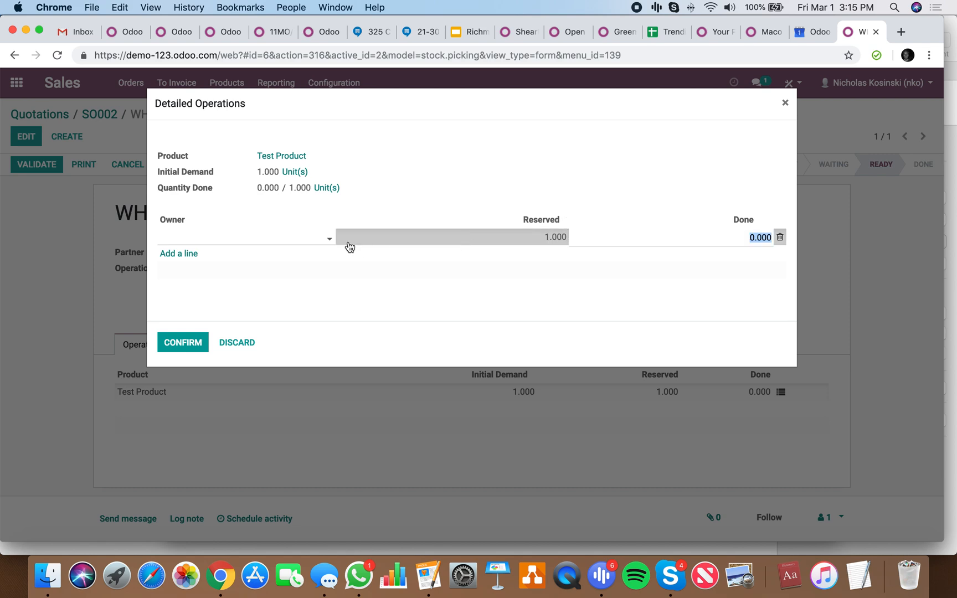
left_click(280, 244)
left_click(280, 290)
Set the delivery line's done quantity to 1, confirm the detailed operations, and validate the delivery.
double_click(651, 234)
type("1")
left_click(658, 192)
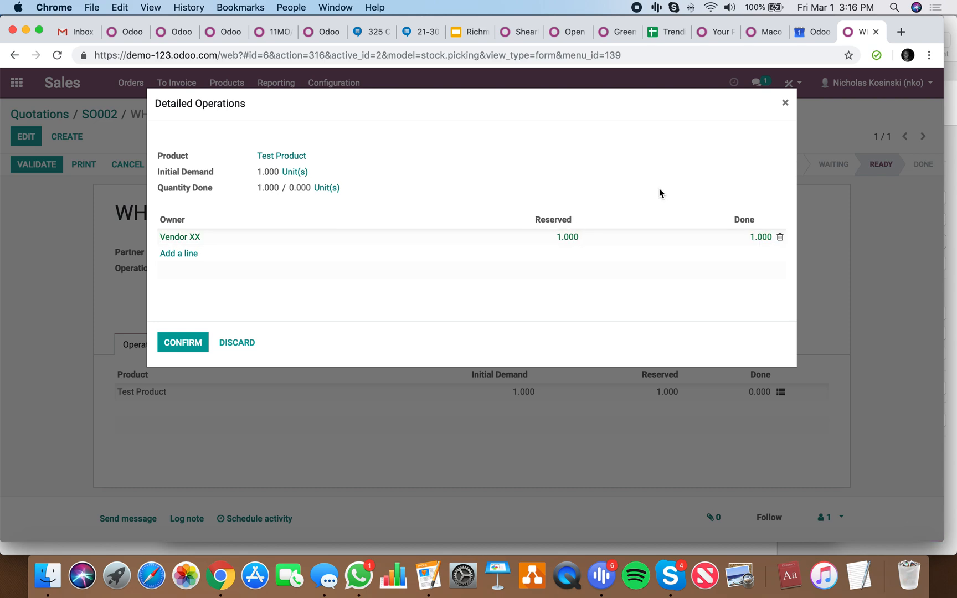
left_click(184, 341)
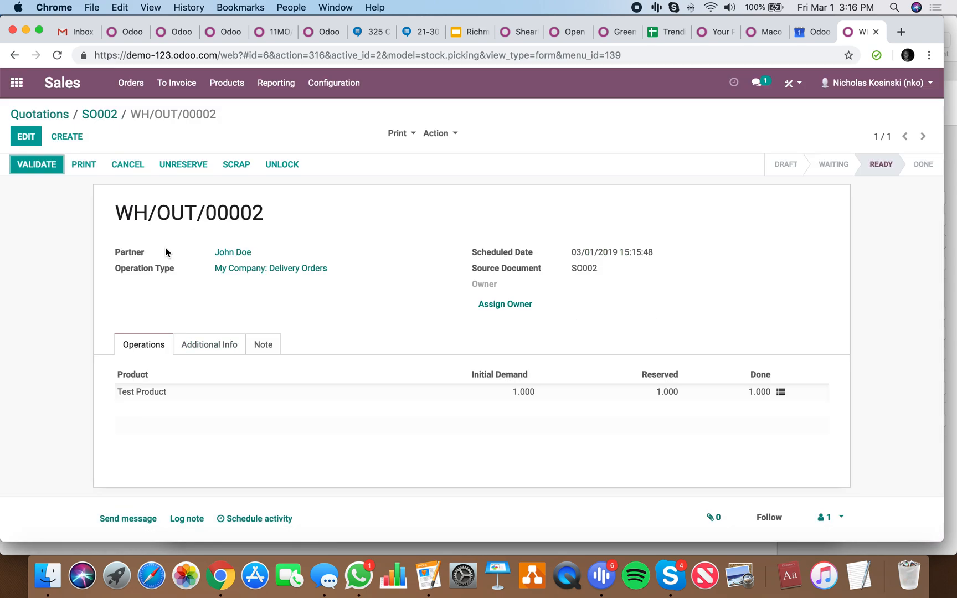
left_click(56, 171)
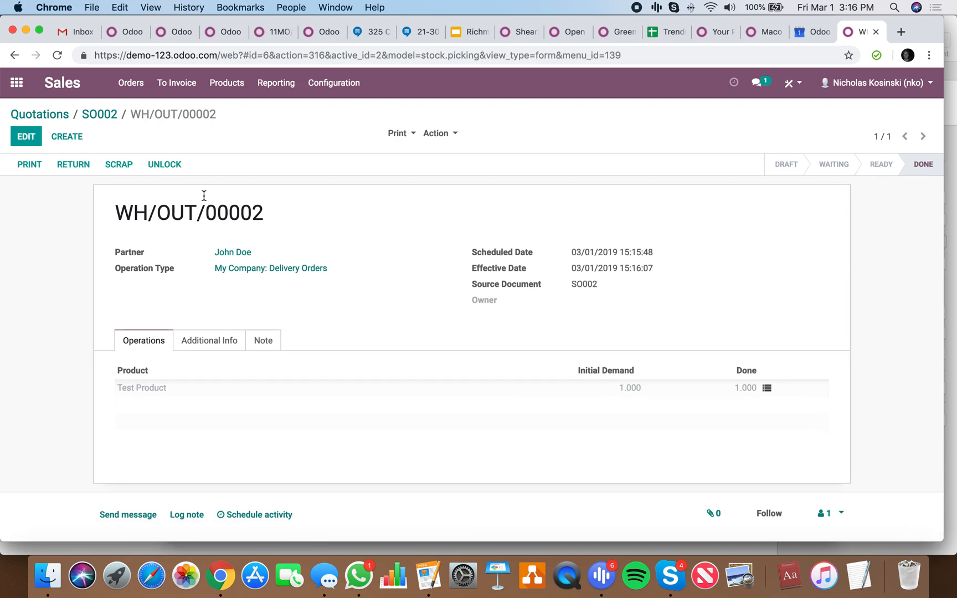
Retrieve the Inventory Report in Inventory after the delivery and expand Test Product and WH/Stock to examine the remaining stock.
left_click(16, 80)
left_click(508, 197)
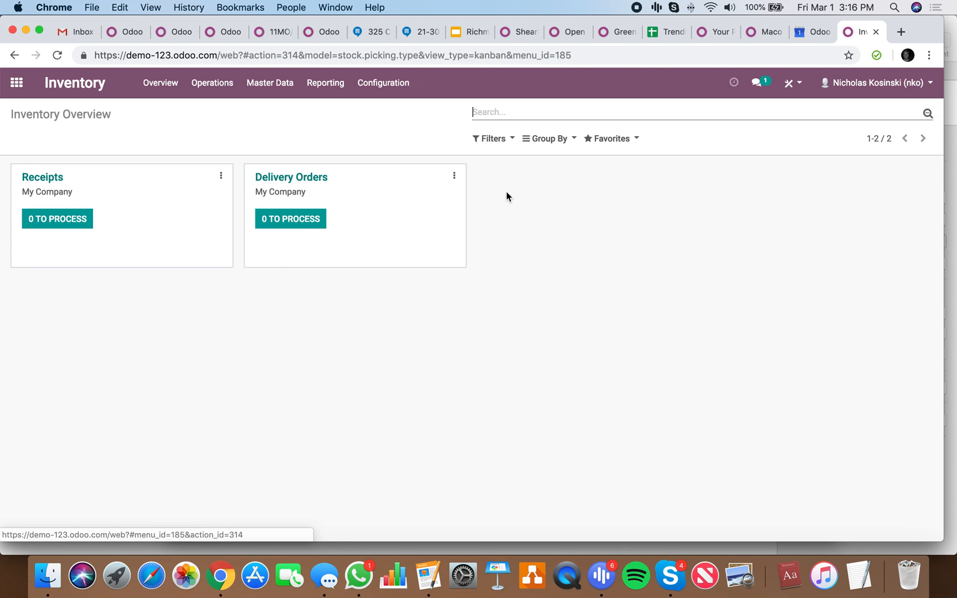
left_click(325, 83)
left_click(325, 127)
left_click(275, 242)
left_click(307, 202)
left_click(311, 229)
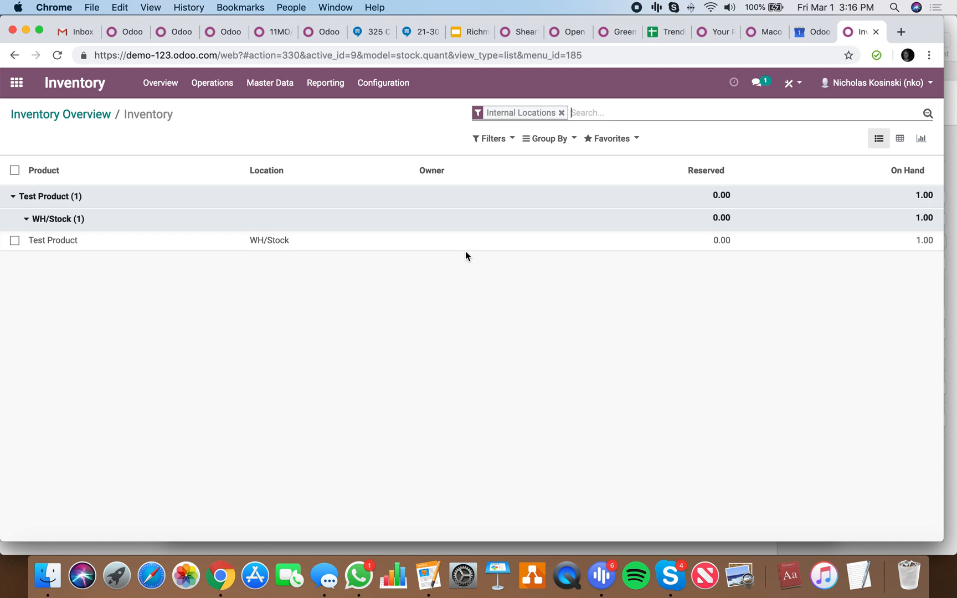
Open the Inventory Valuation for the current inventory, then cancel it and return to the Inventory Report.
left_click(313, 90)
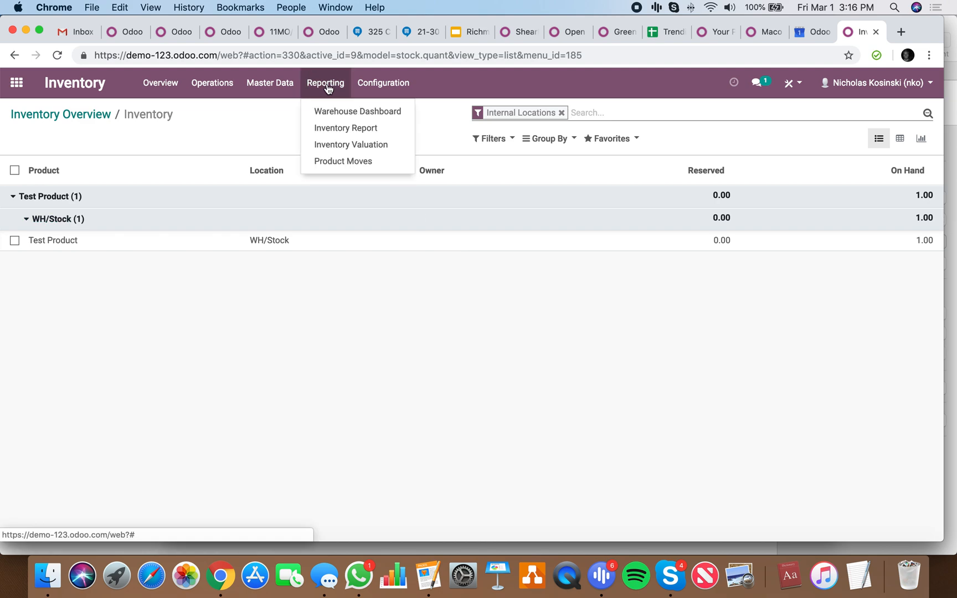
left_click(351, 145)
left_click(265, 243)
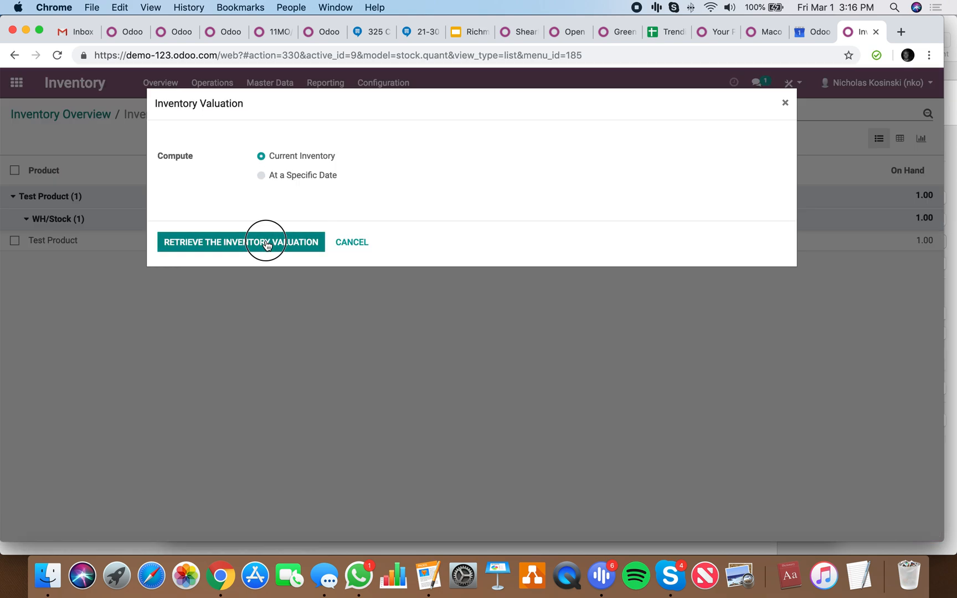
left_click(175, 239)
left_click(351, 247)
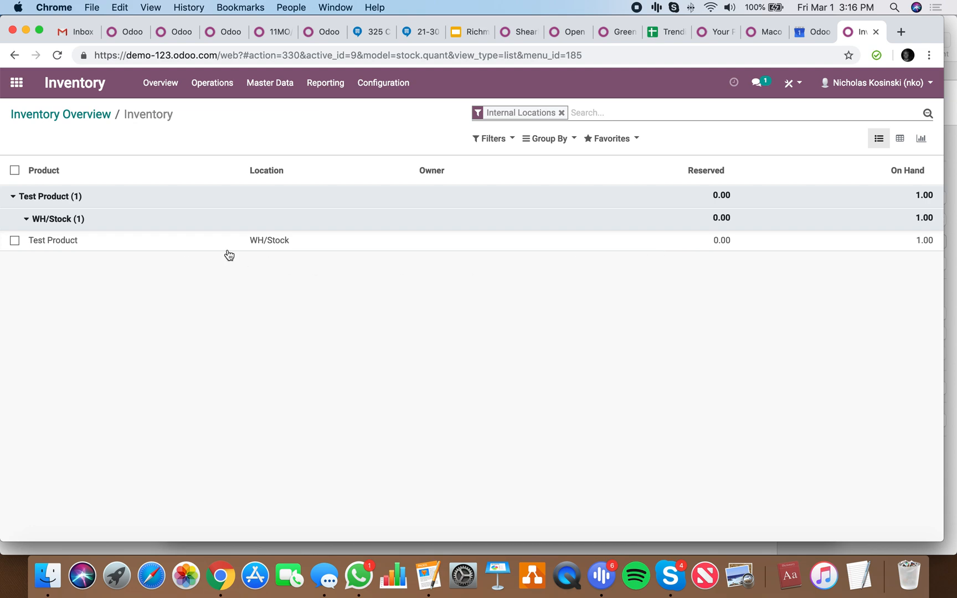
Remove the Internal Locations filter from the Inventory Report to examine Test Product's stock across all locations.
left_click(604, 120)
key("BackSpace")
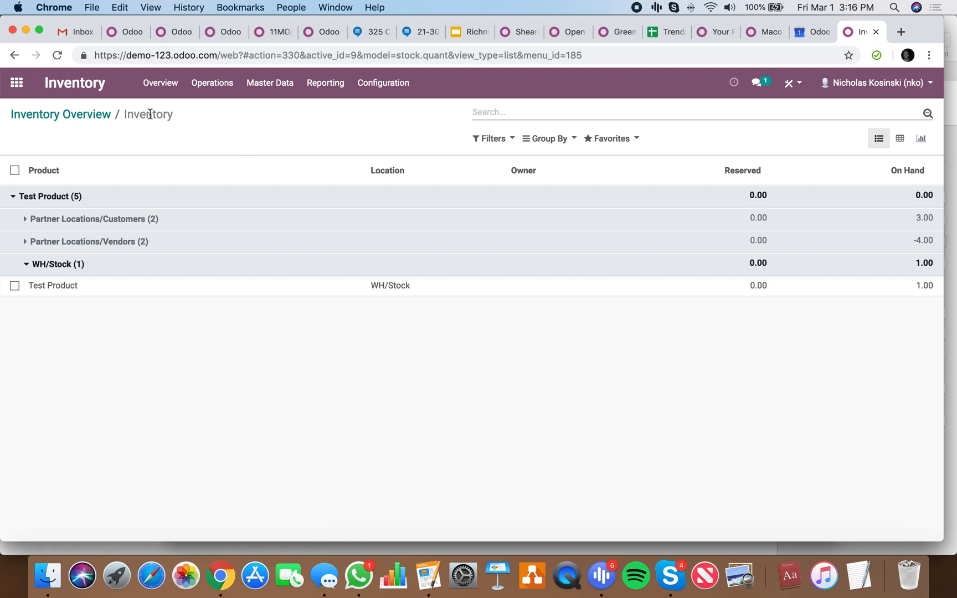
Leave the Inventory Report and open Vendor XX's most recent purchase order in Purchase.
left_click(83, 114)
left_click(16, 83)
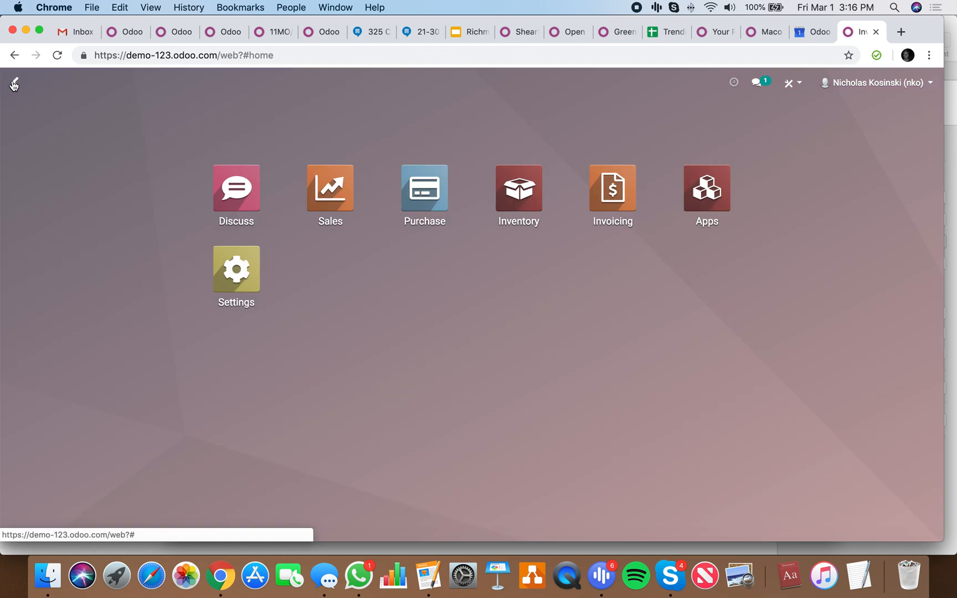
left_click(409, 215)
left_click(389, 204)
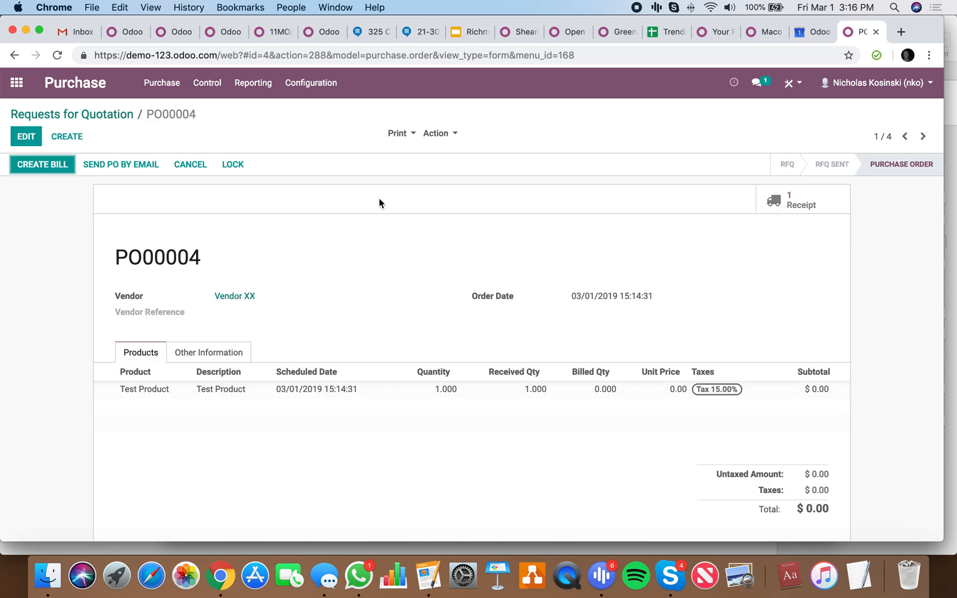
Set Test Product's unit price to 100.00 on the purchase order, check its linked receipt, and return to the order.
left_click(26, 136)
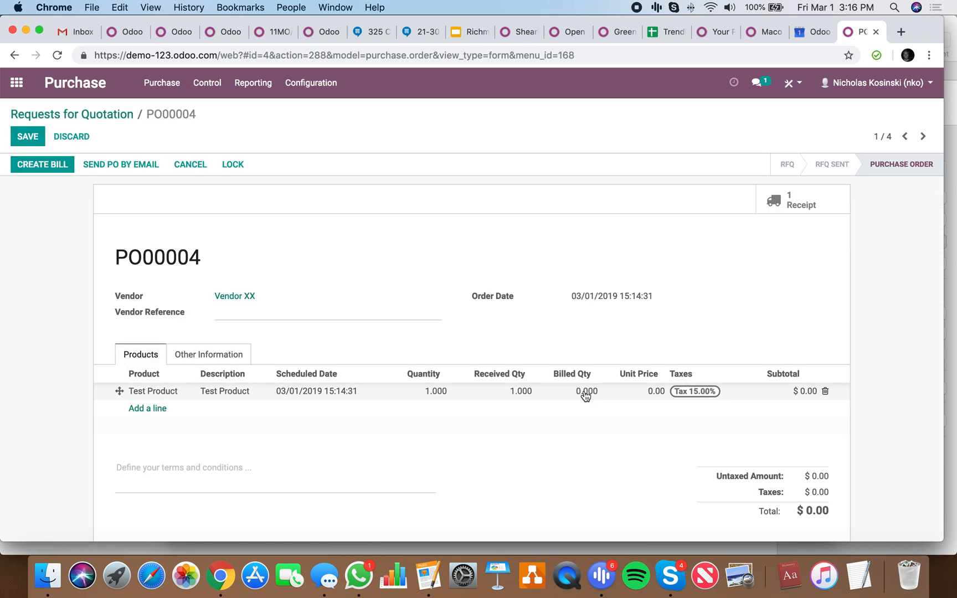
left_click(630, 391)
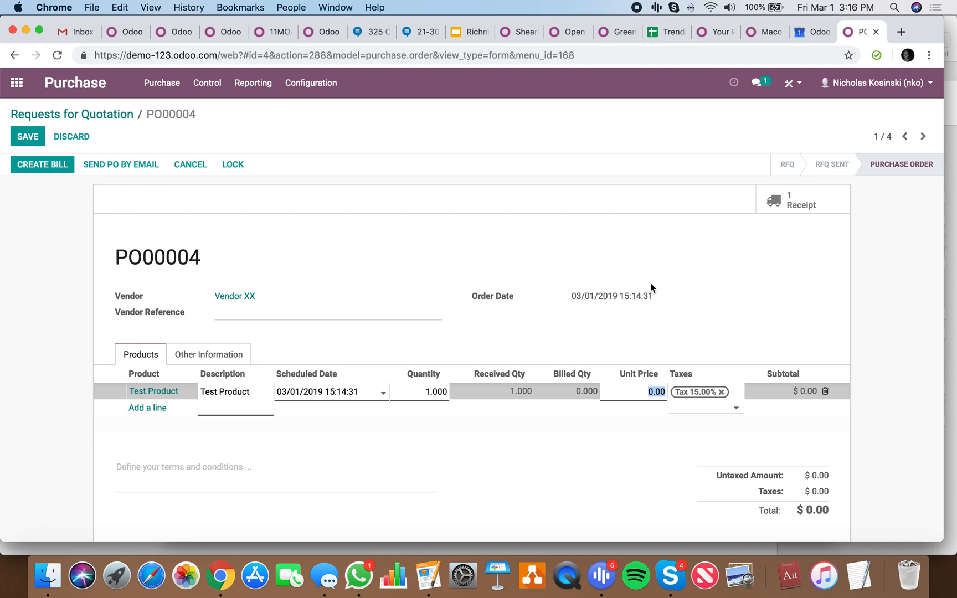
type("1.")
type("00")
left_click(719, 247)
left_click(790, 200)
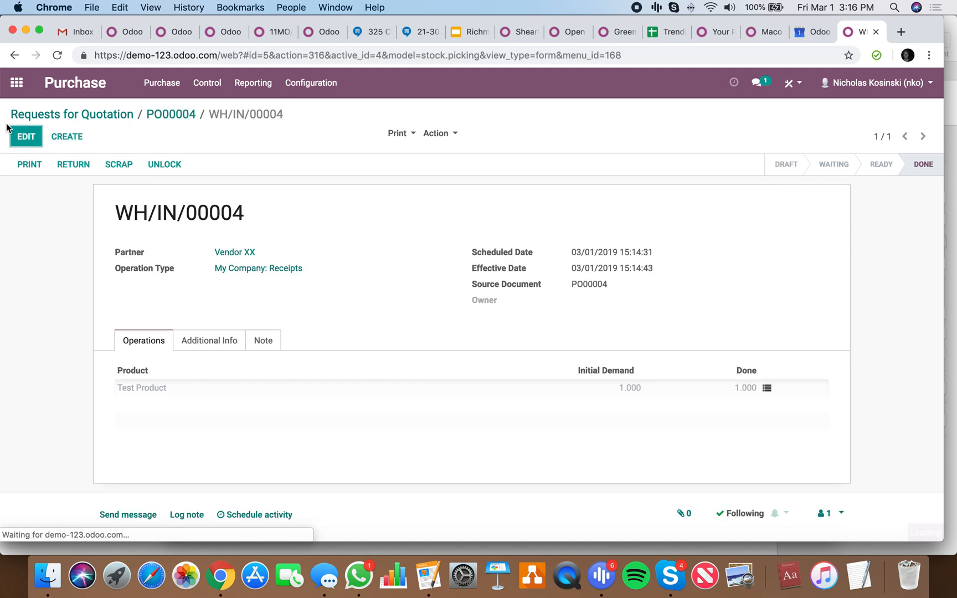
left_click(162, 114)
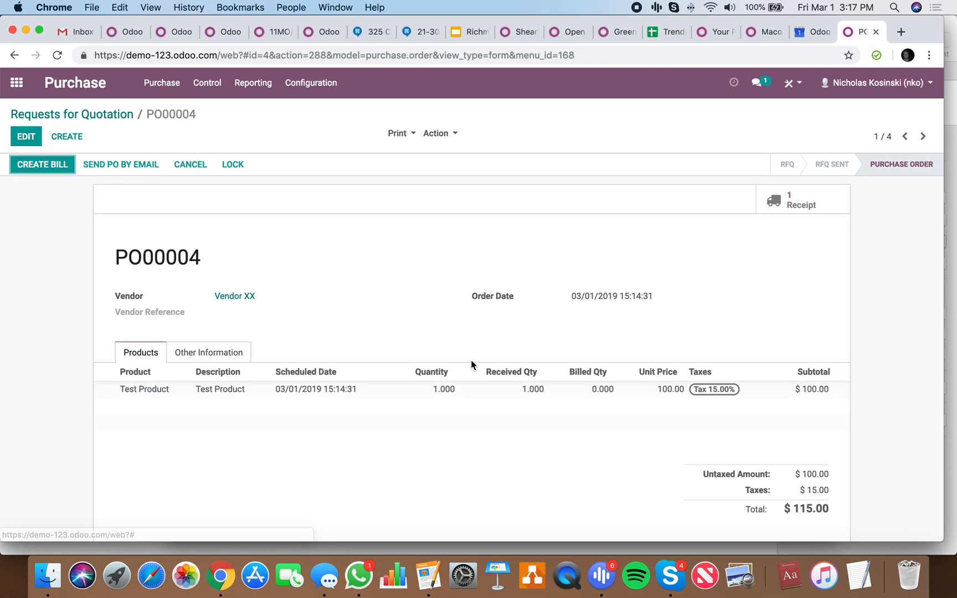
Create a vendor bill from the purchase order, save and validate it, and review its other information.
left_click(47, 171)
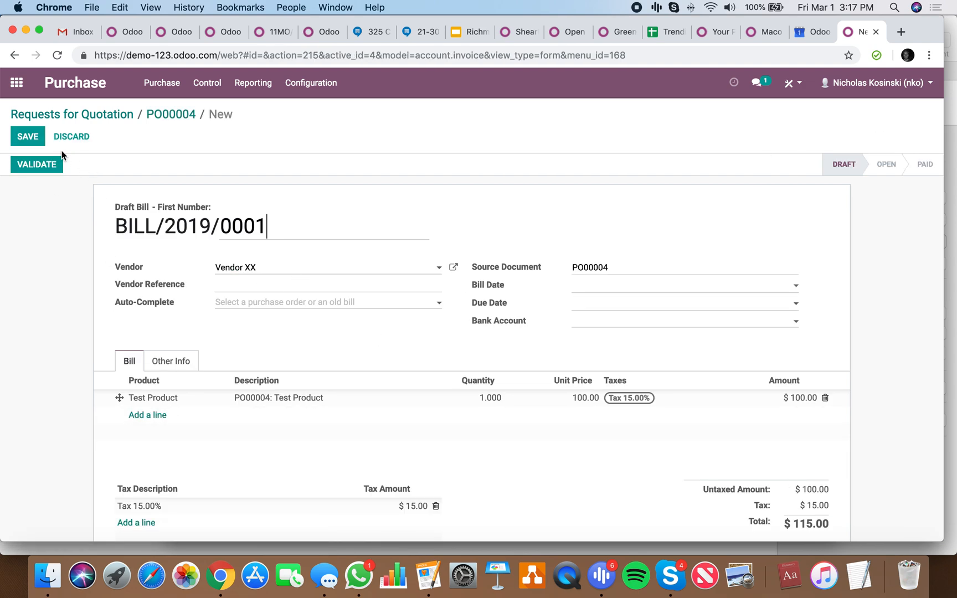
left_click(25, 137)
left_click(32, 164)
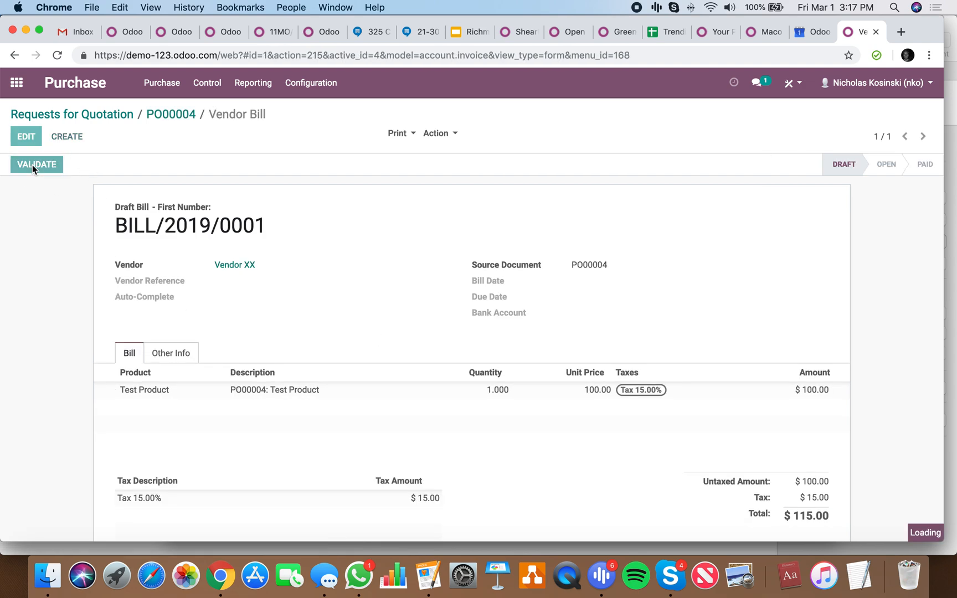
left_click(176, 353)
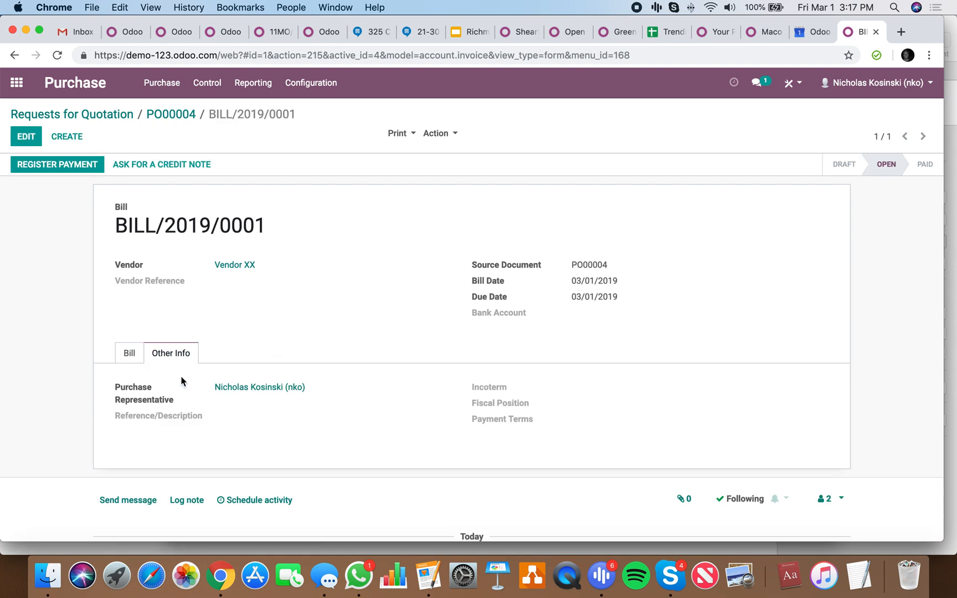
left_click(129, 355)
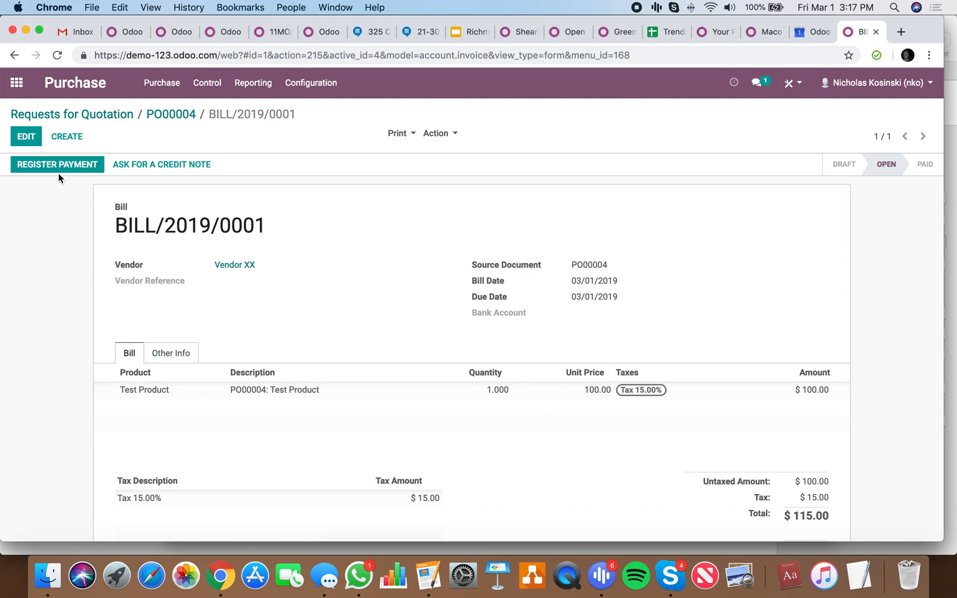
Register the bill's full $115.00 payment through the Bank (USD) journal, review the bill, and return to the apps overview.
left_click(50, 158)
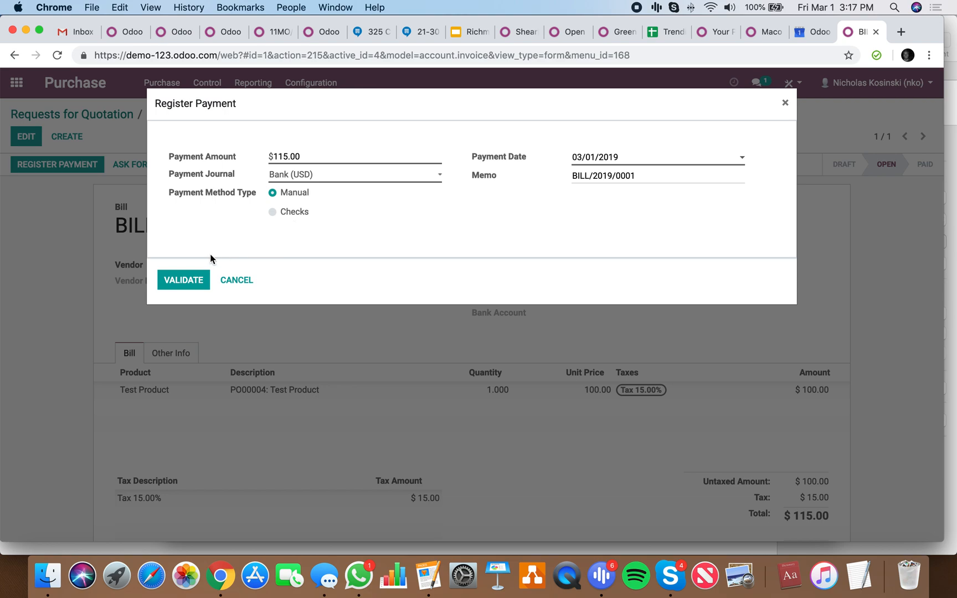
left_click(185, 277)
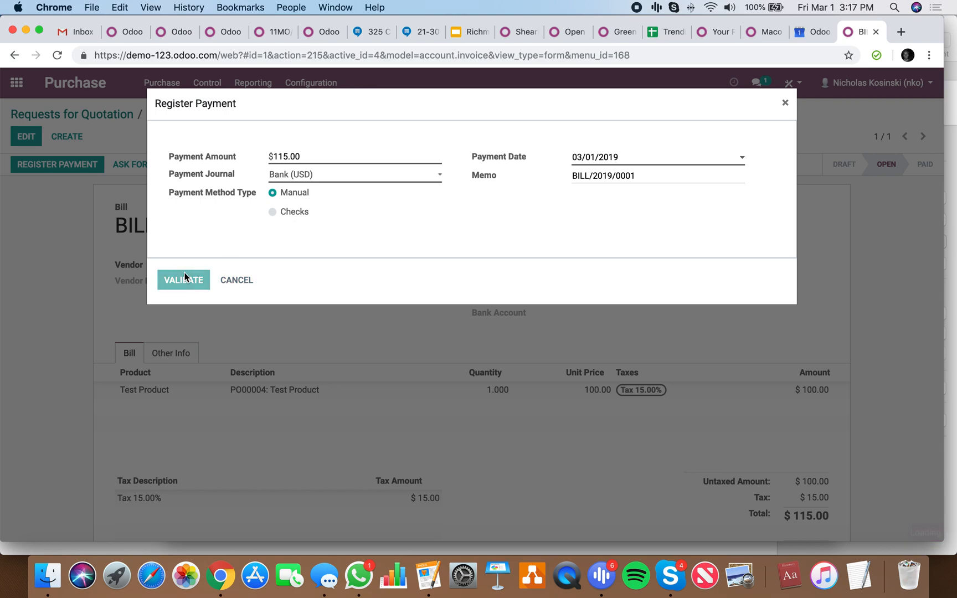
scroll(868, 277, "down", 3)
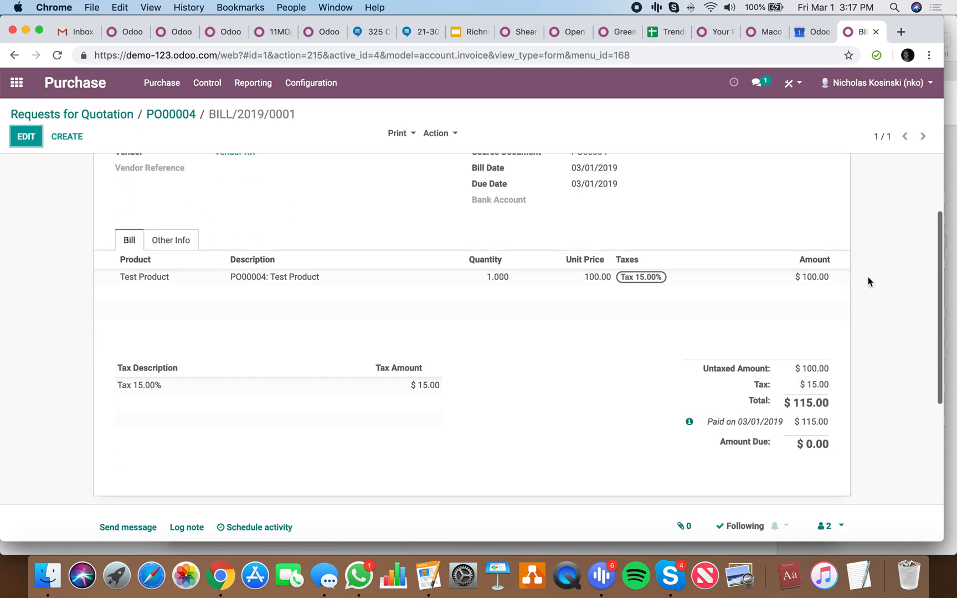
scroll(769, 395, "down", 5)
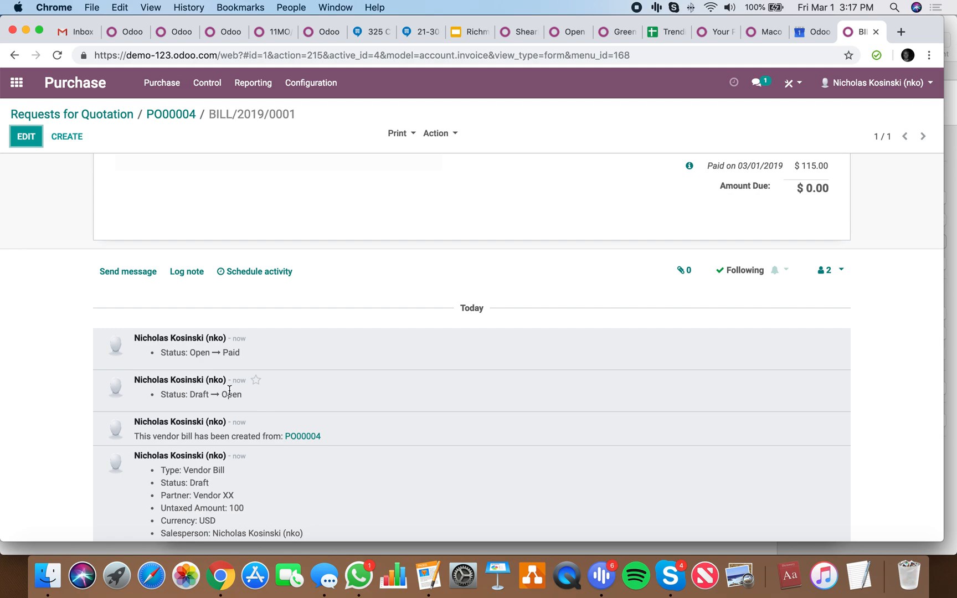
scroll(244, 366, "up", 8)
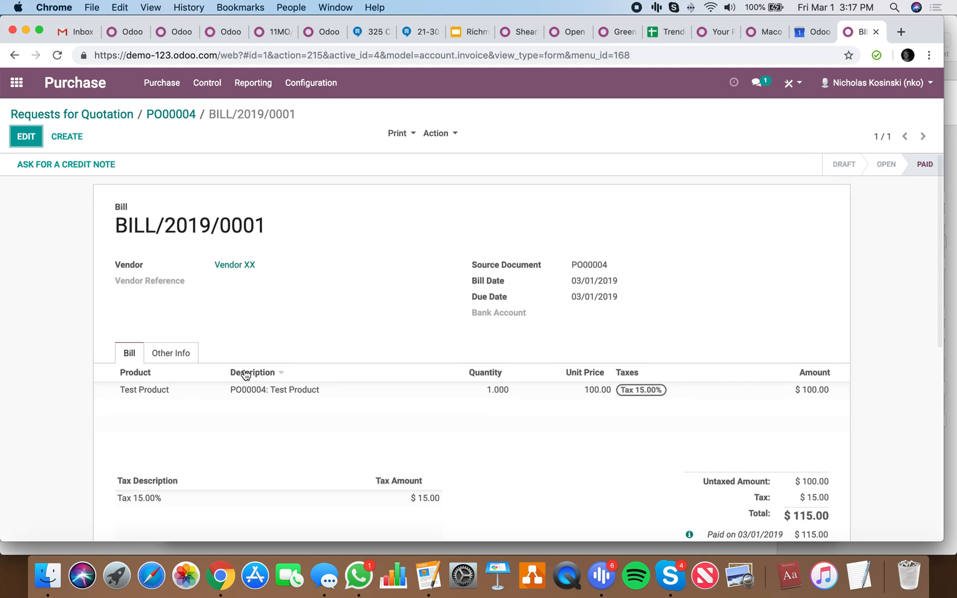
left_click(101, 115)
left_click(9, 95)
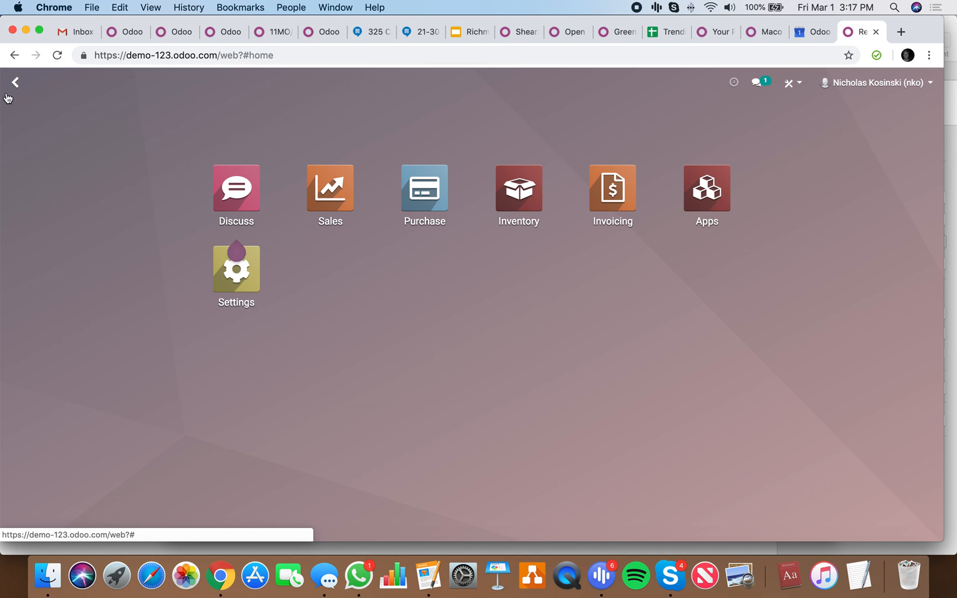